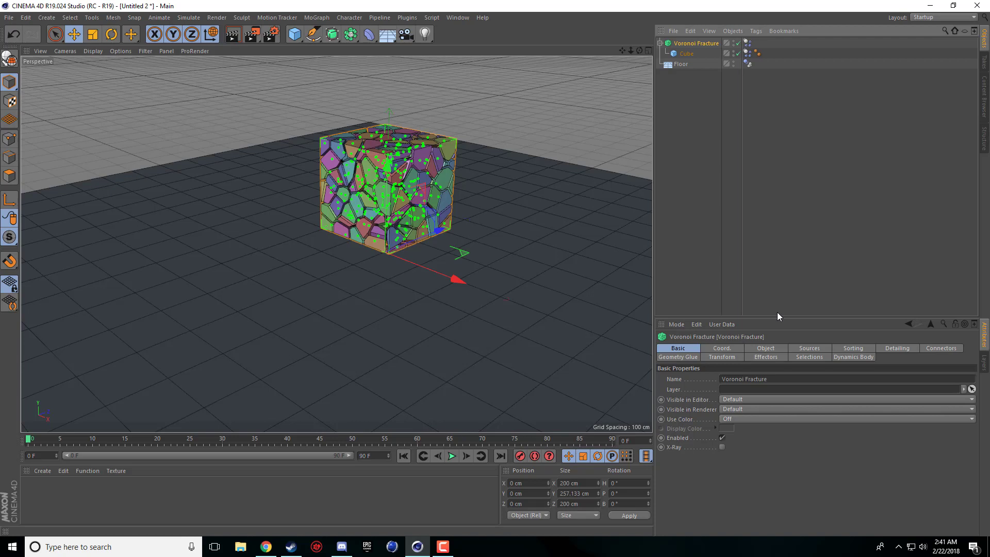
- In the Voronoi Fracture's Object tab, change Offset Fragments from 2.3 cm to 0 cm
left_click(716, 348)
left_click(765, 349)
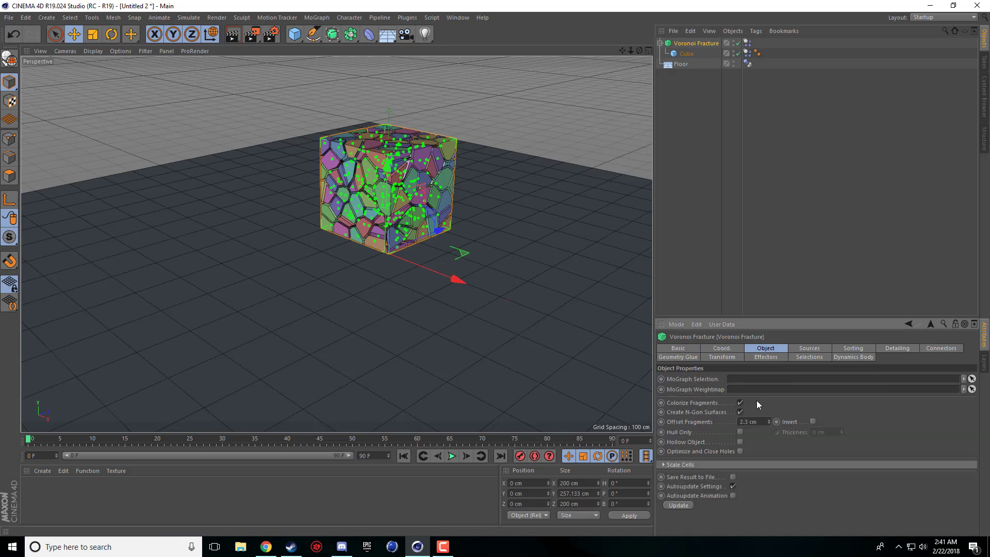
double_click(756, 422)
type("0")
key("Return")
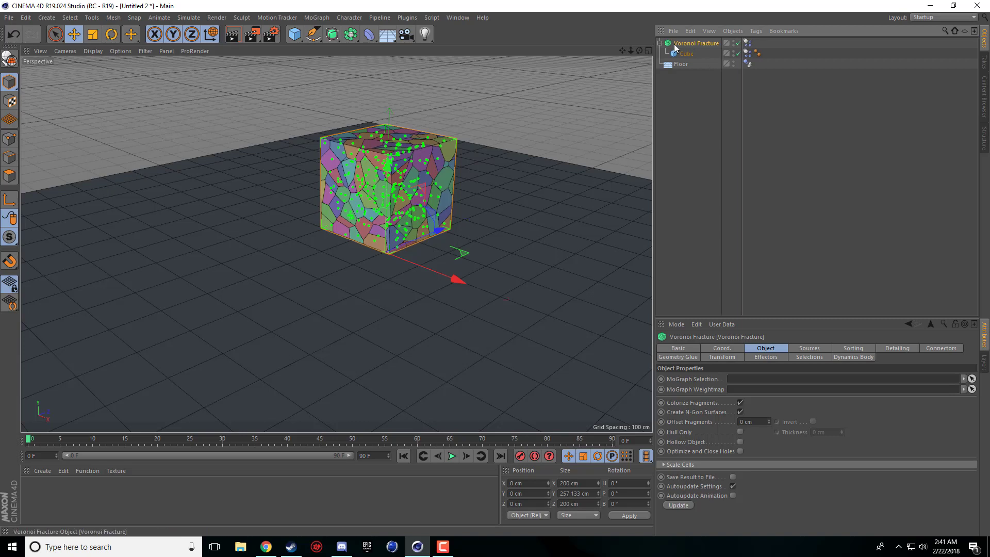
left_click(687, 54)
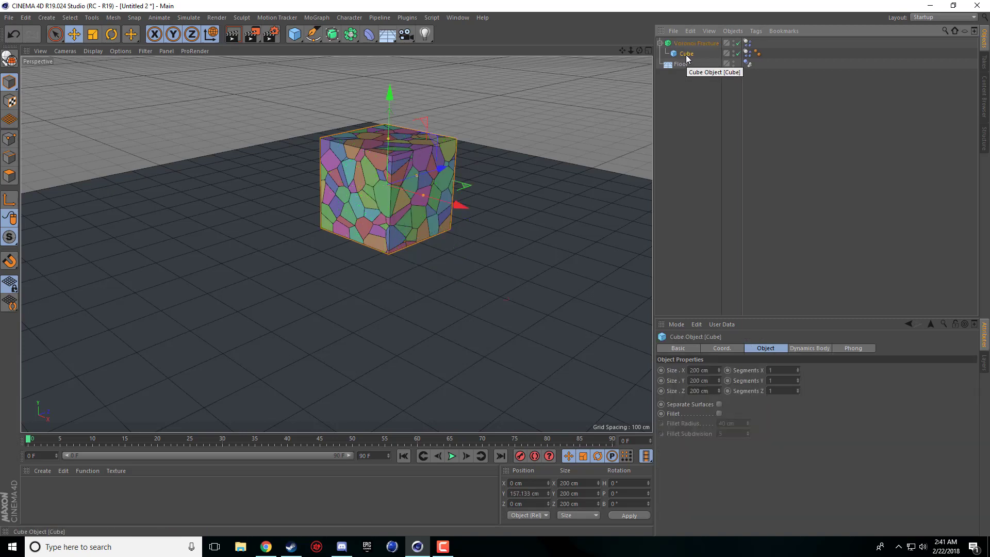
left_click(696, 42)
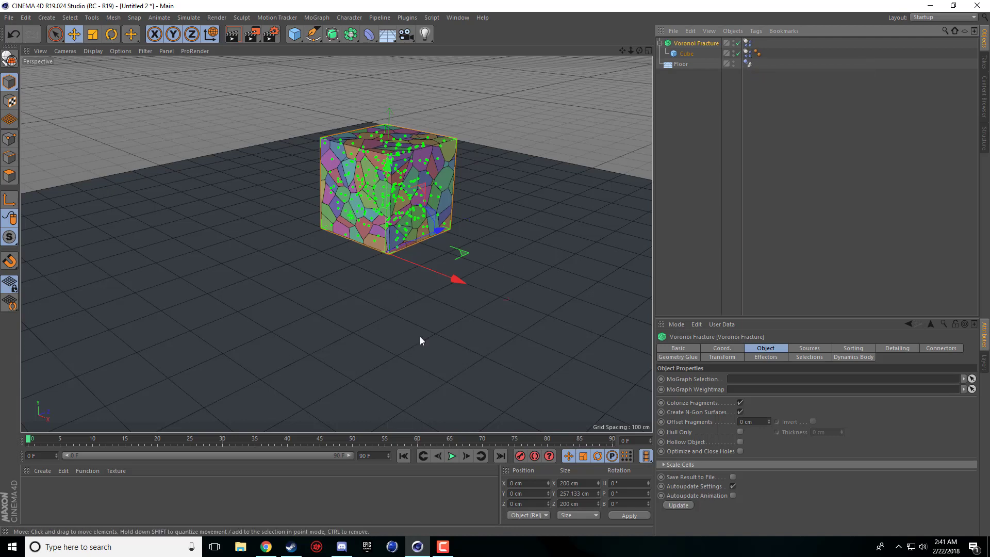
- Play the simulation to frame 34 and render a preview of the scattered fragments
left_click(452, 456)
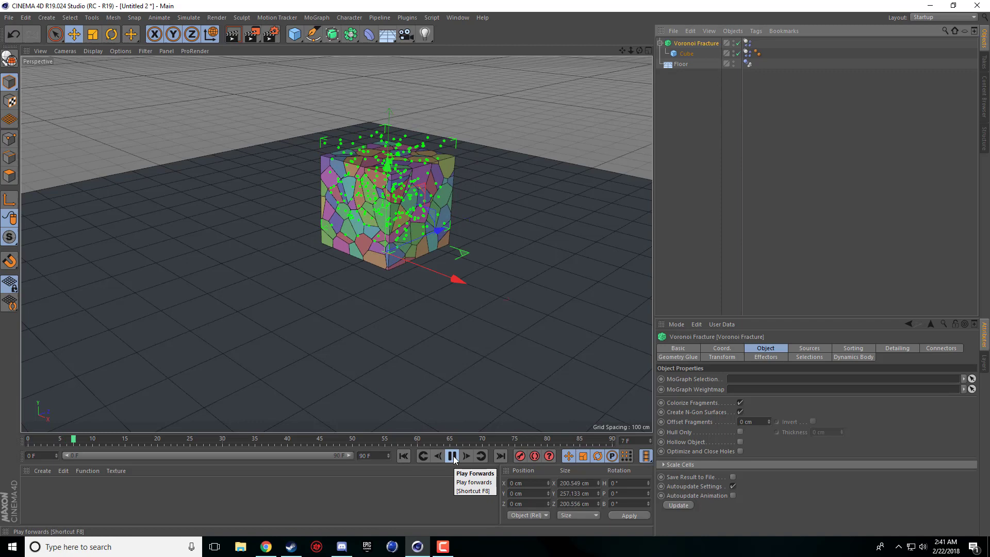
left_click(453, 455)
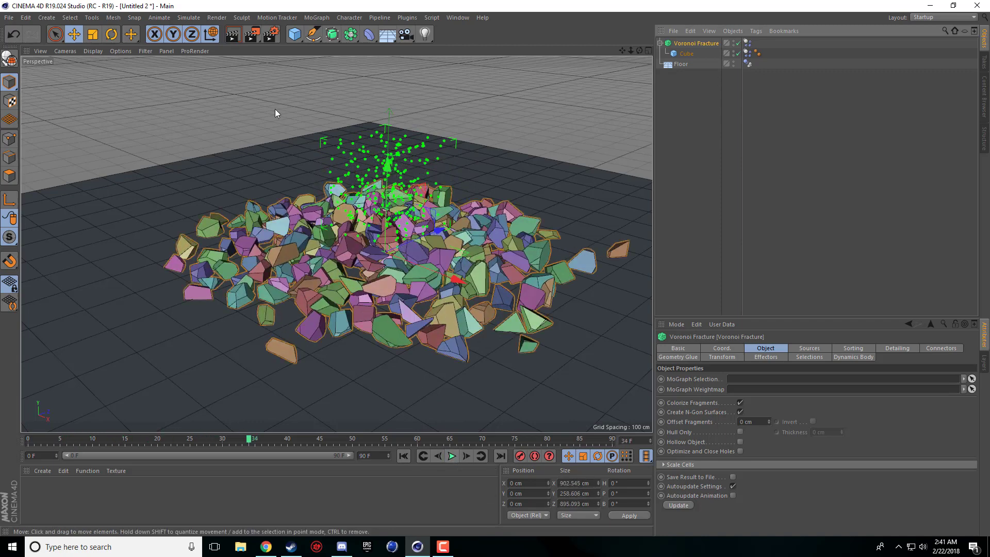
left_click(239, 34)
left_click(459, 342)
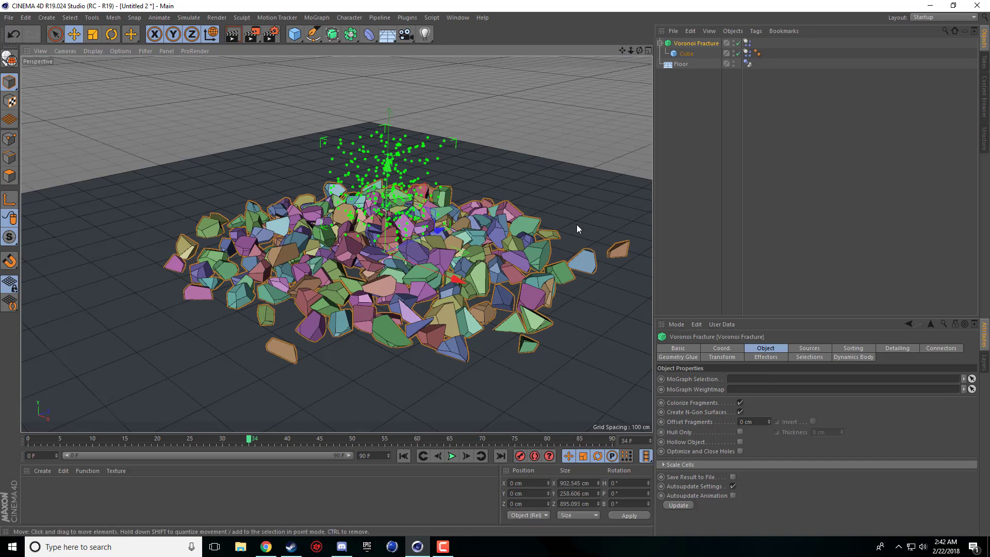
left_click(687, 44)
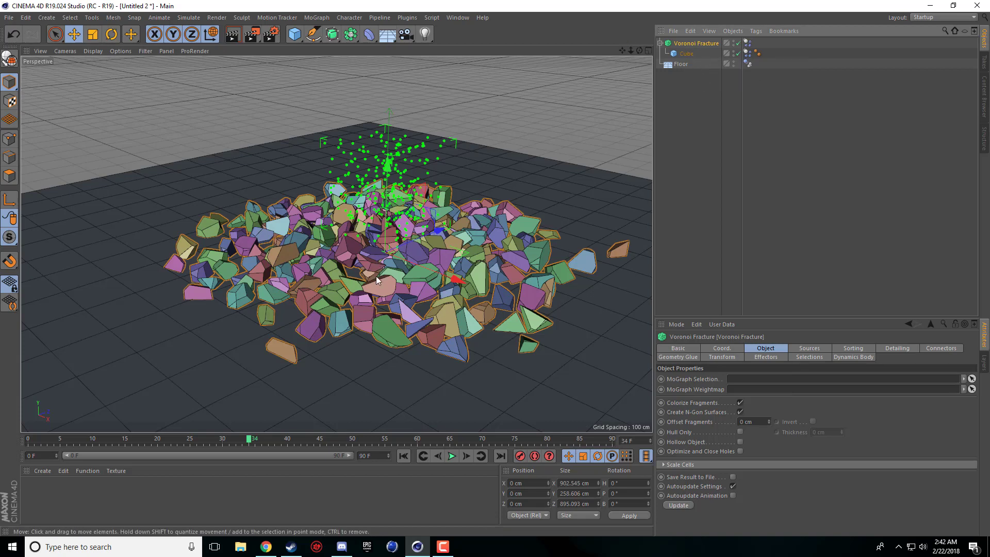
- Rewind to frame 0 and lower the Sources Point Amount from 250 to 20
left_click(807, 349)
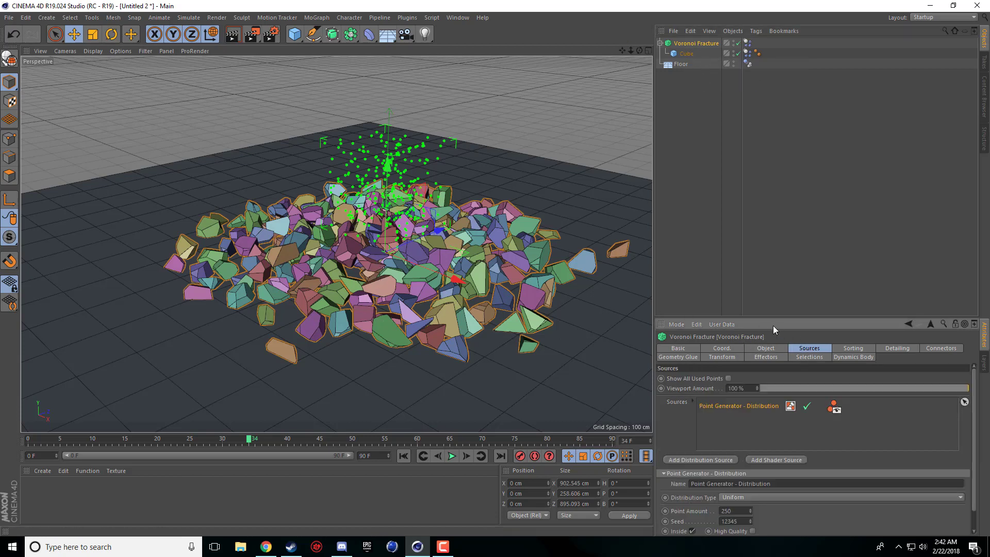
scroll(716, 398, "down", 1)
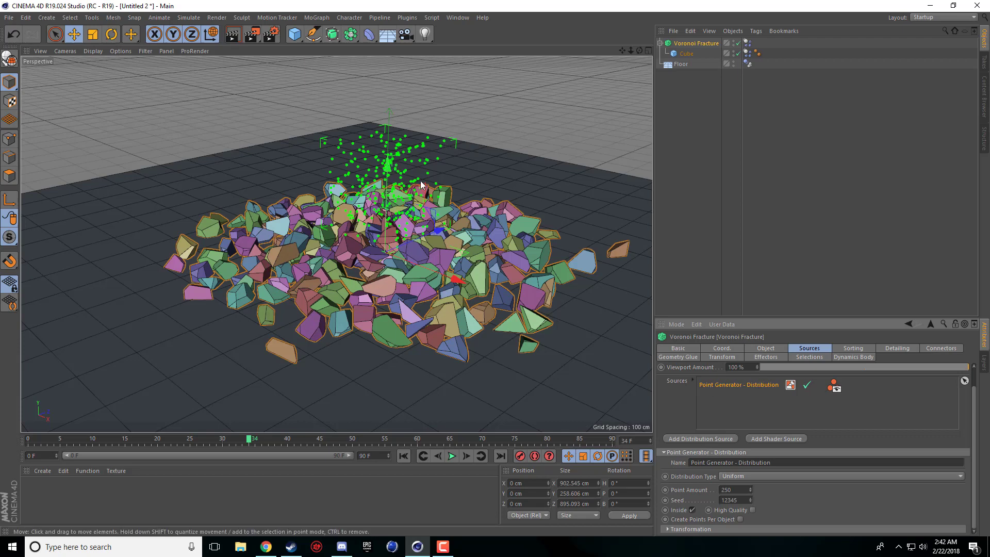
left_click(404, 456)
left_click_drag(734, 491, 706, 491)
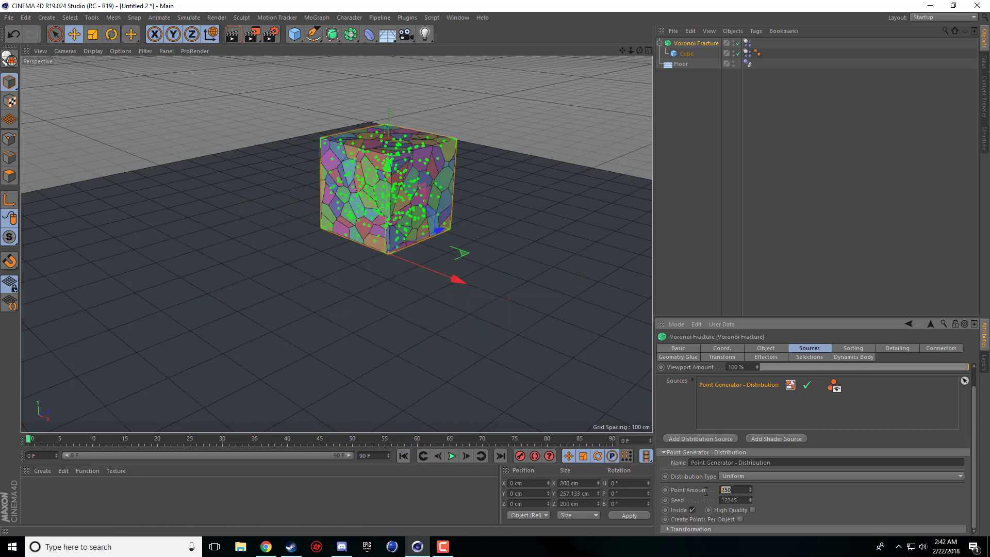
left_click(776, 493)
left_click(744, 491)
type("20")
key("Return")
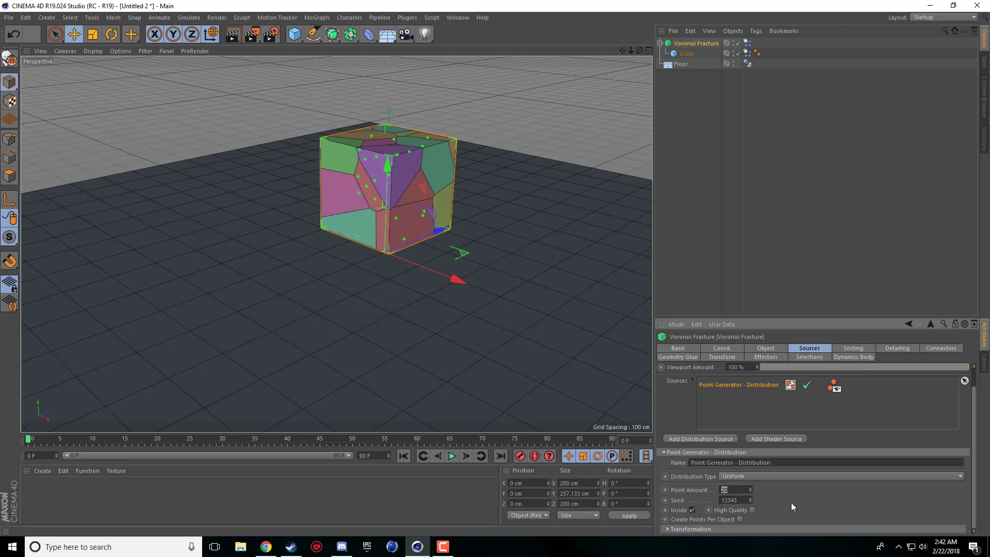
- Change Point Amount to 30, test-play the simulation, then rewind to the start
type("30")
key("Return")
left_click(456, 459)
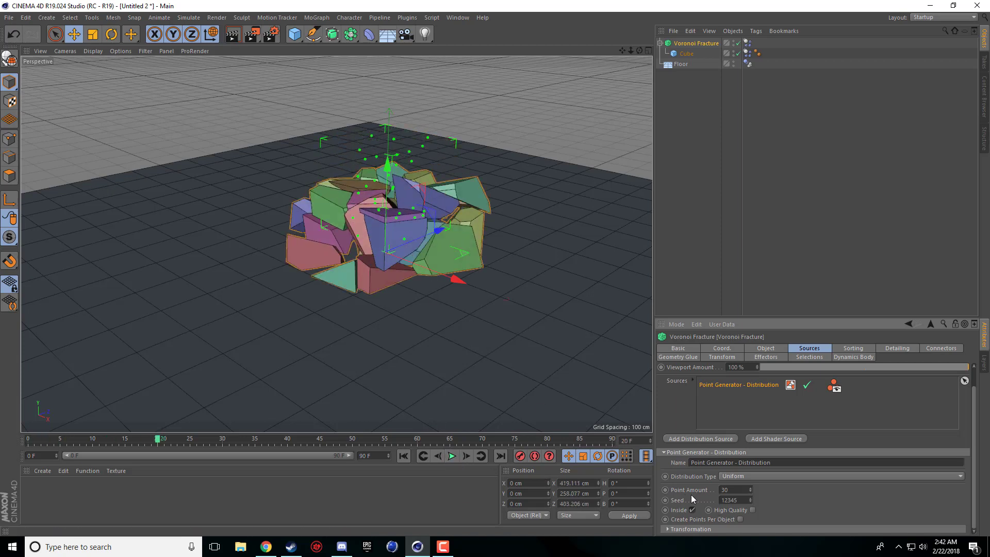
left_click(404, 456)
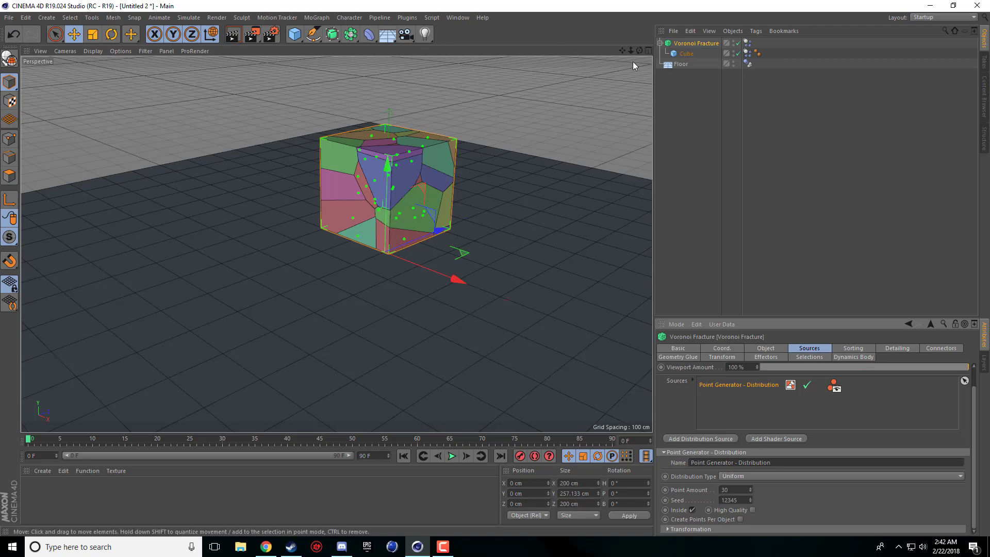
- Set Point Amount to 2 and orbit around the two-piece cube to inspect it
left_click_drag(640, 50, 605, 54)
scroll(345, 230, "up", 3)
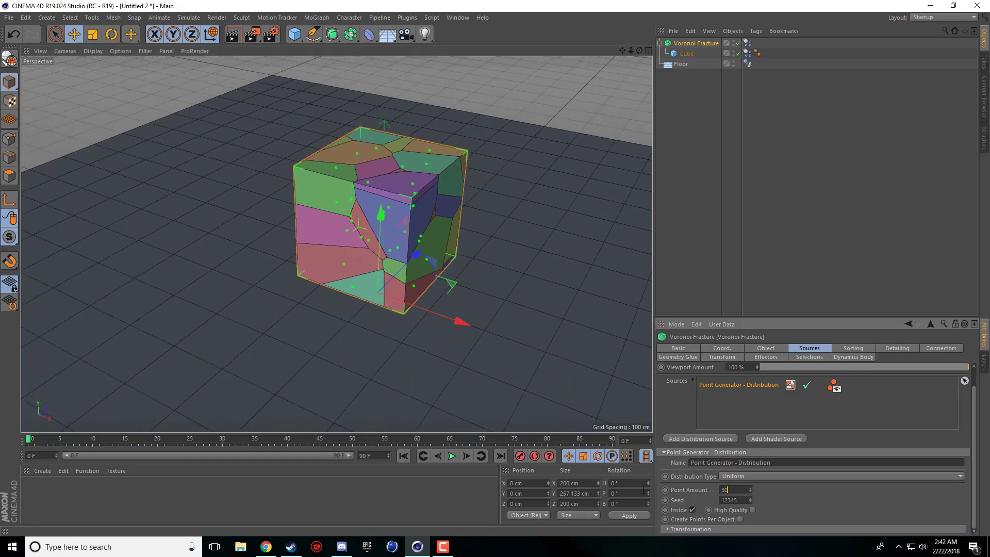
left_click(735, 489)
type("2")
key("Return")
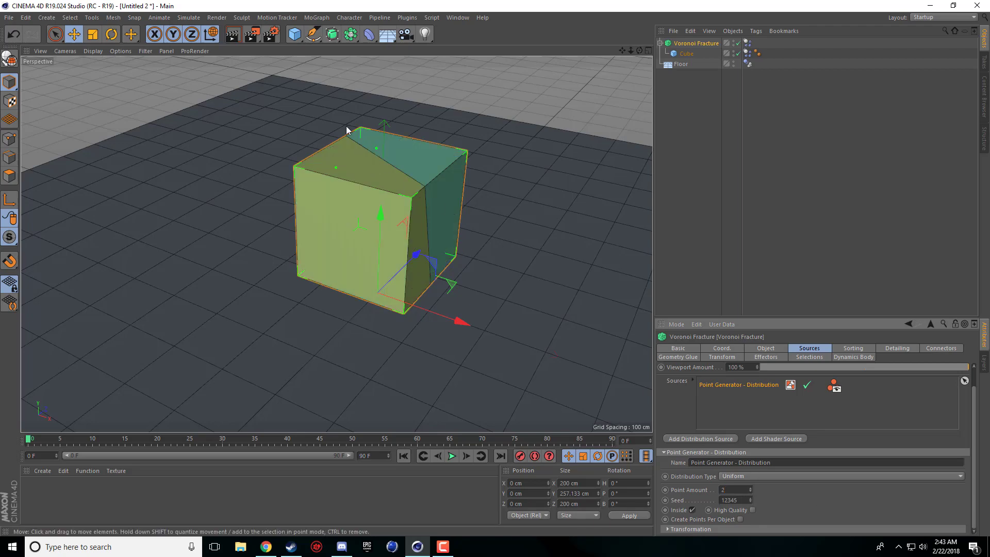
left_click_drag(639, 50, 639, 129)
left_click_drag(336, 244, 325, 343, "alt")
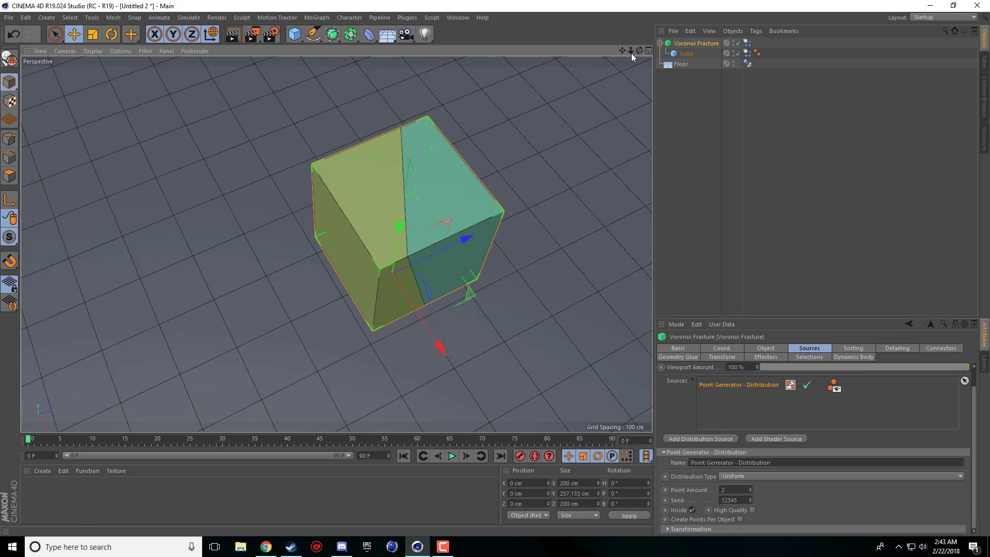
left_click_drag(639, 50, 639, 31)
mouse_move(336, 244)
left_mouse_down("alt")
mouse_move(345, 243)
mouse_move(320, 238)
mouse_move(336, 244)
left_mouse_up("alt")
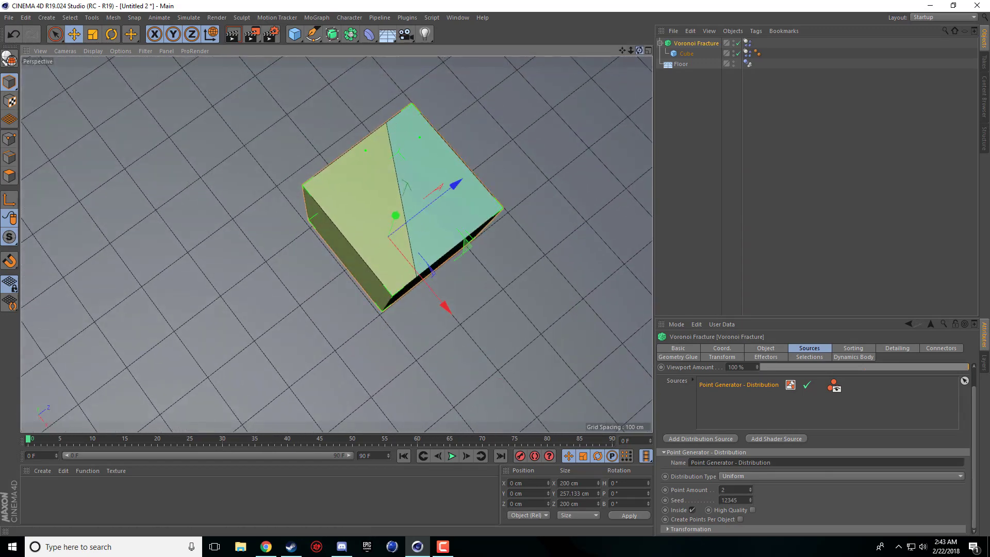
left_click_drag(640, 50, 637, 24)
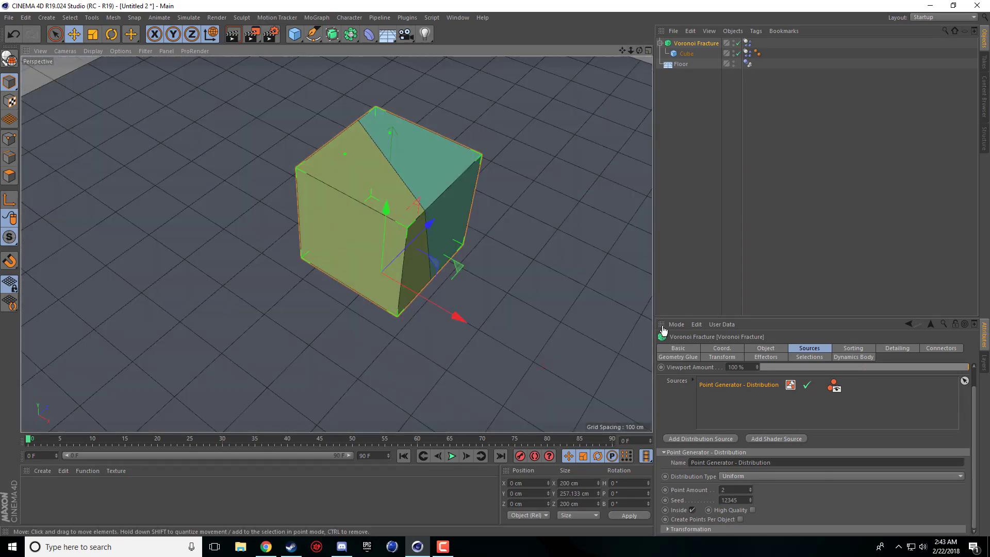
- Raise Point Amount to 3 and orbit around the three-piece cube
left_click(751, 488)
left_click_drag(639, 50, 639, 72)
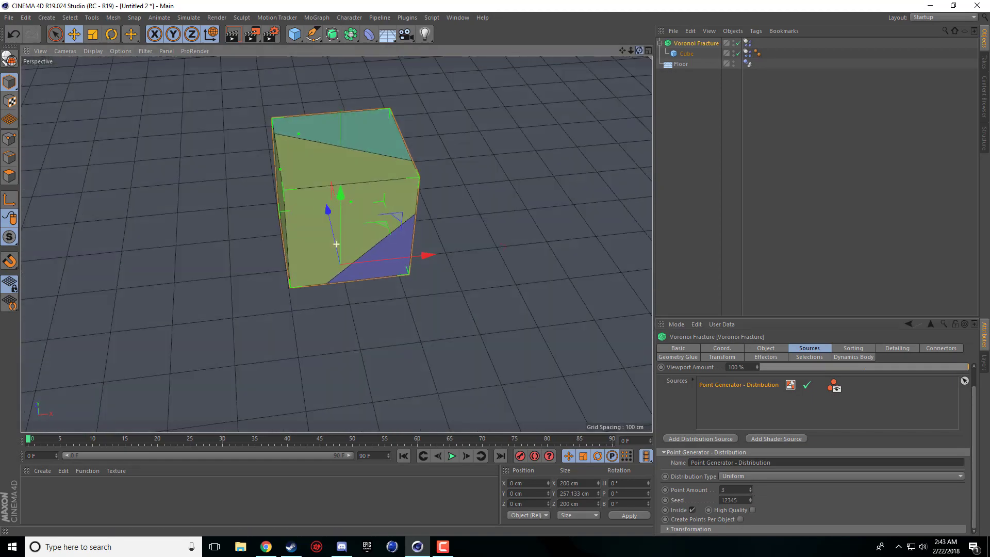
left_click_drag(336, 244, 495, 227, "alt")
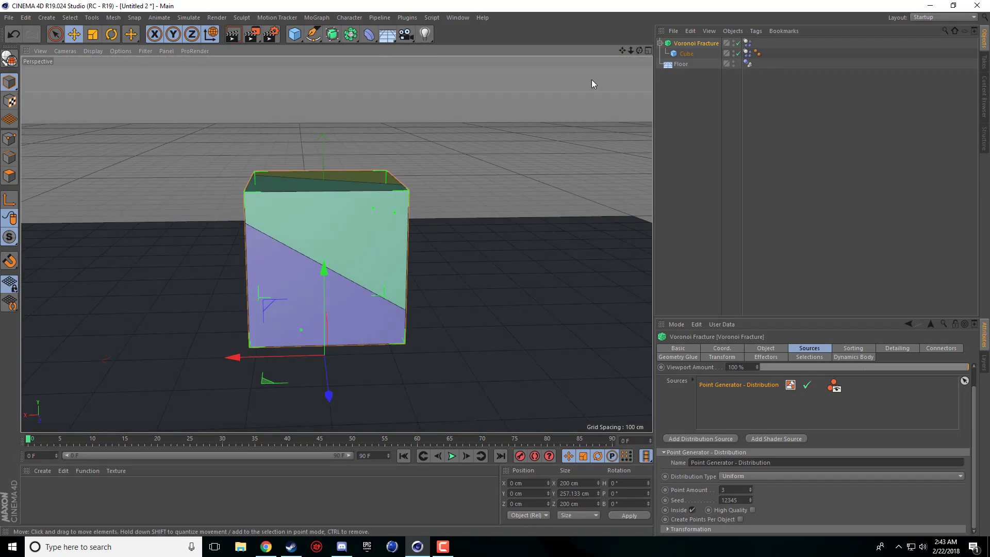
left_click_drag(639, 50, 373, 236)
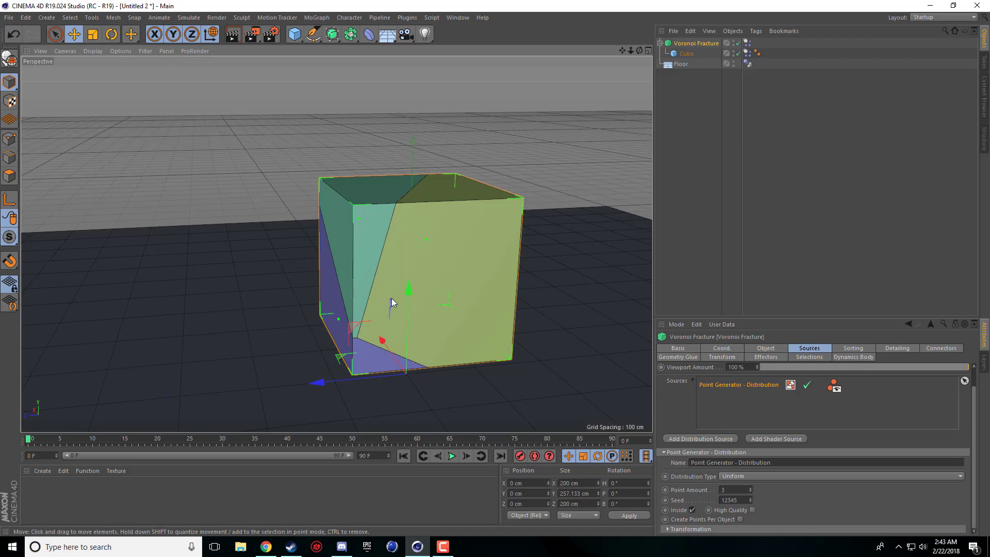
left_click_drag(640, 50, 397, 229)
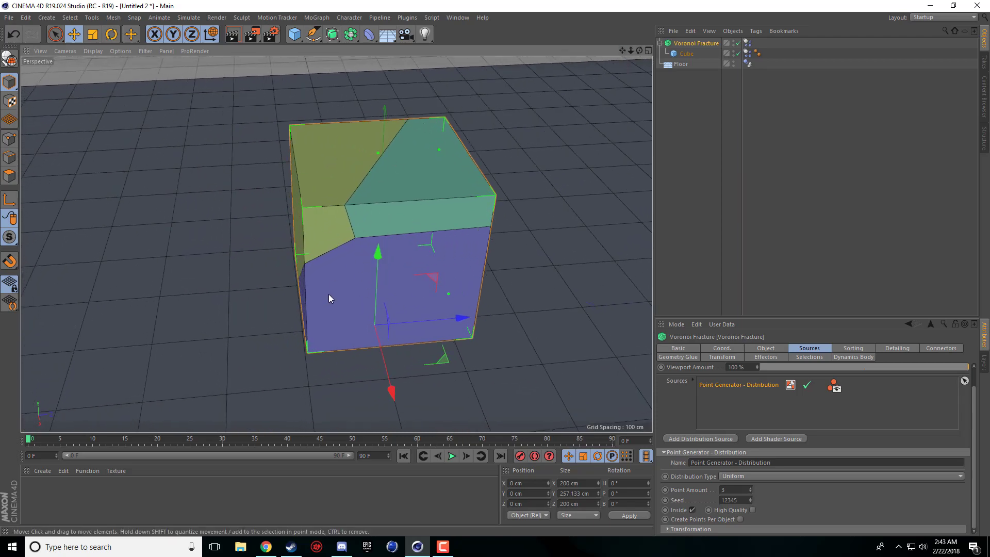
left_click_drag(625, 50, 604, 259)
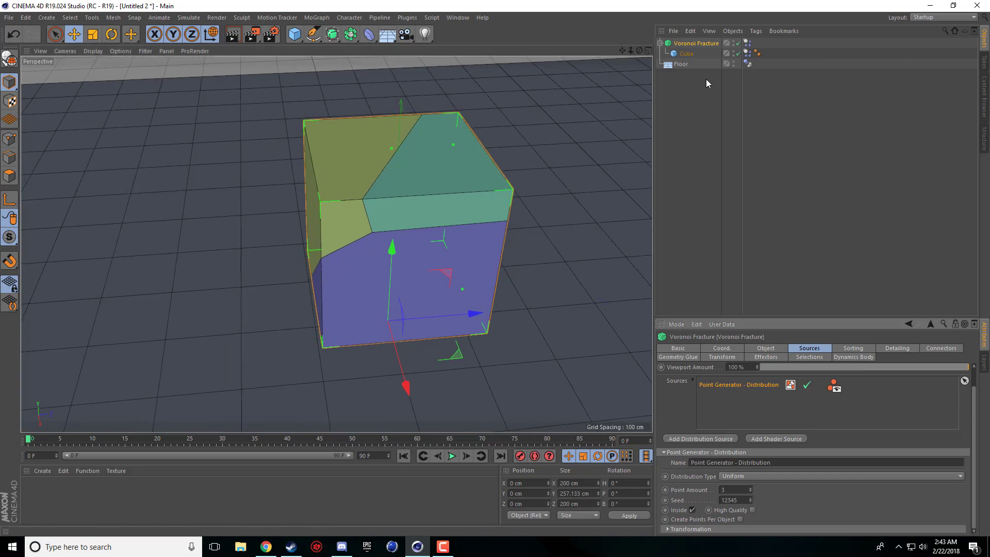
- Replace the point generator source with a new Cube, hidden in editor and render
left_click(735, 384)
key("Delete")
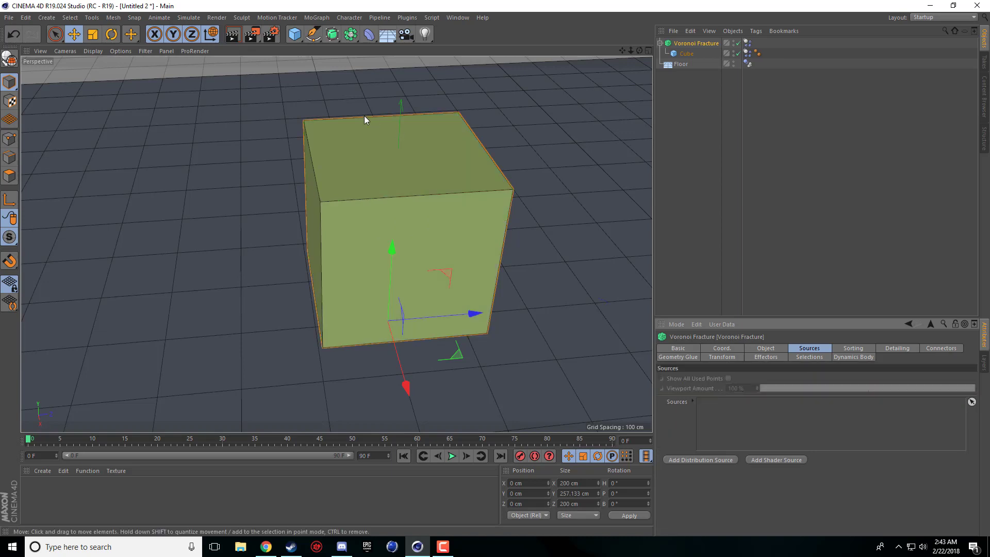
left_click_drag(302, 41, 388, 46)
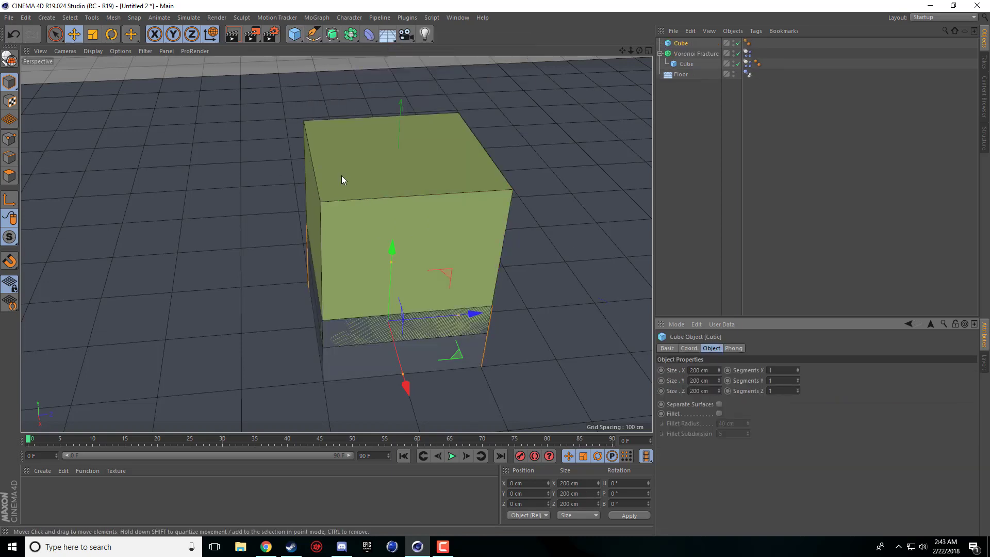
left_click(733, 44, "alt")
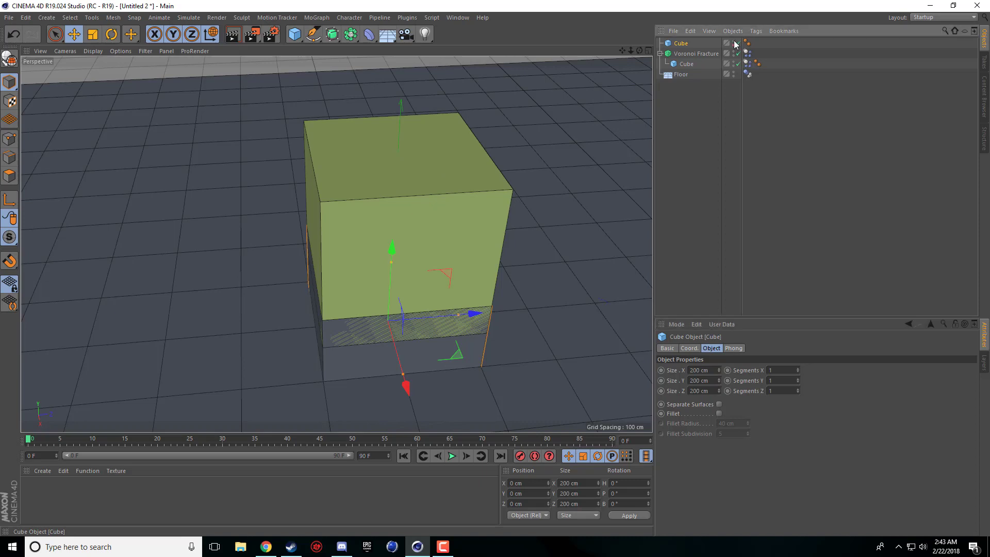
left_click(733, 45, "alt")
left_click(685, 54)
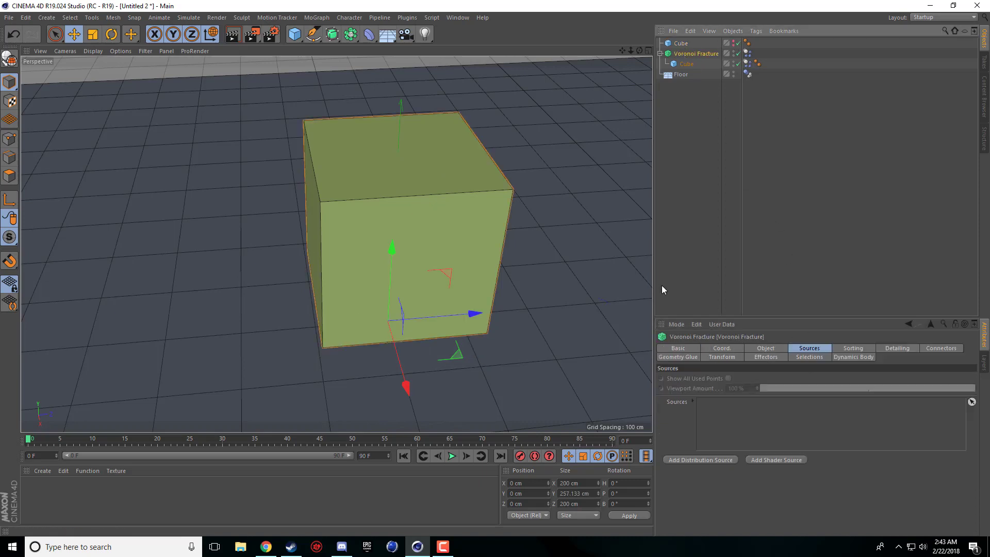
left_click_drag(681, 43, 723, 411)
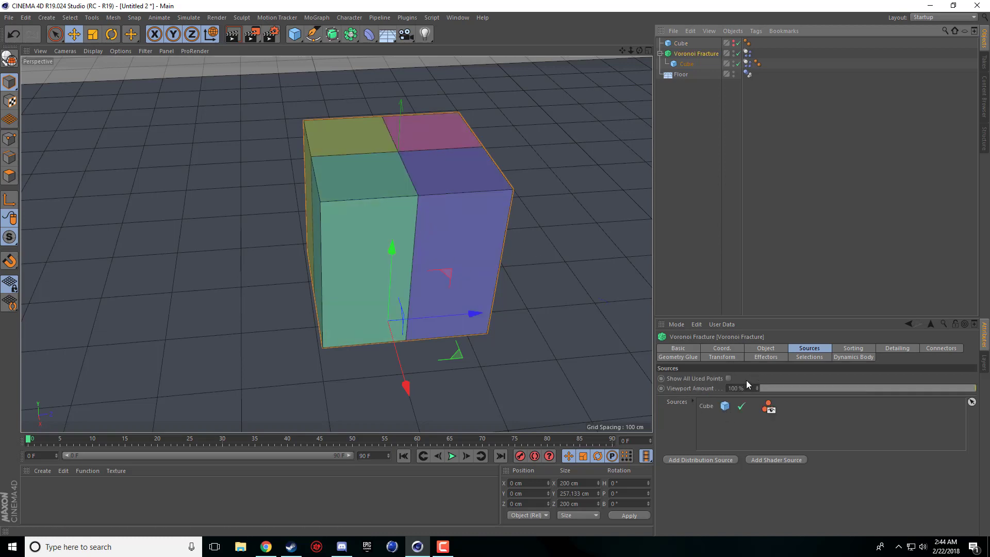
- Preview the four-piece break, rewind, and delete the Cube from the Sources list
left_click(705, 406)
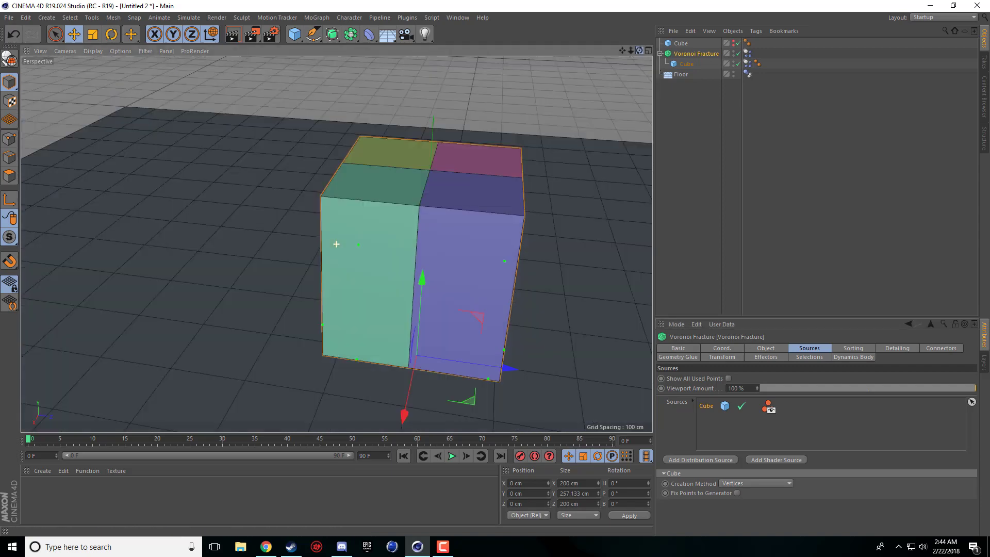
left_click_drag(640, 50, 663, 37)
left_click(452, 458)
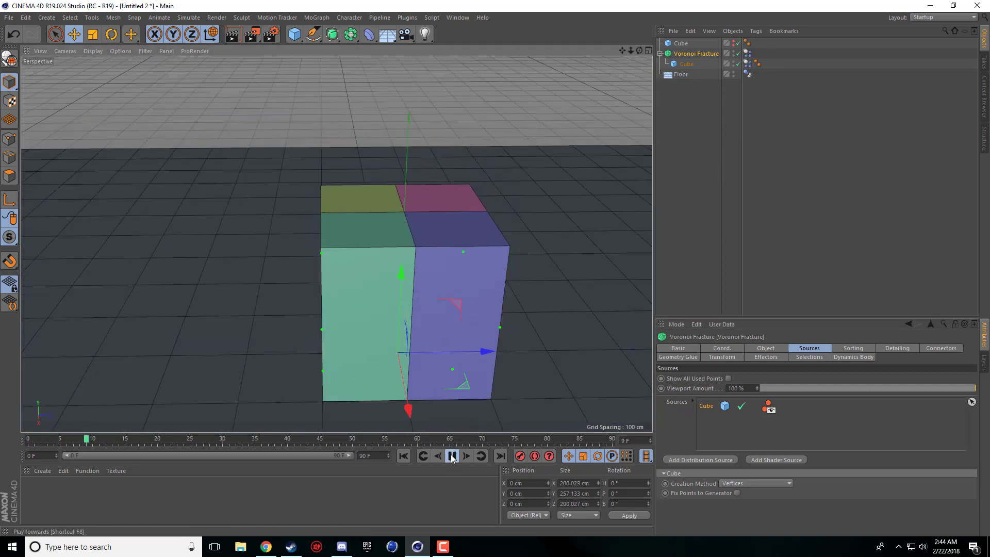
left_click(452, 455)
left_click_drag(475, 312, 423, 371, "alt")
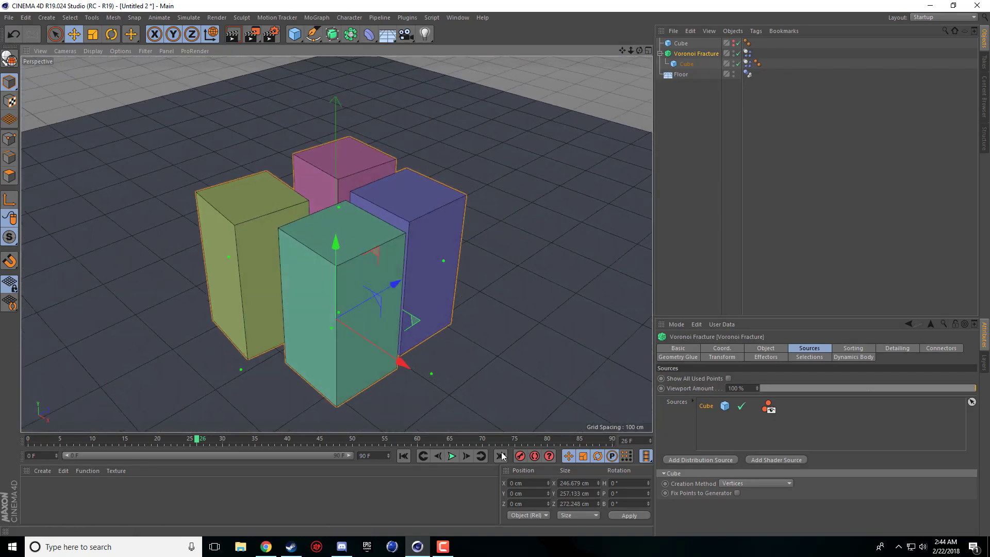
left_click(406, 455)
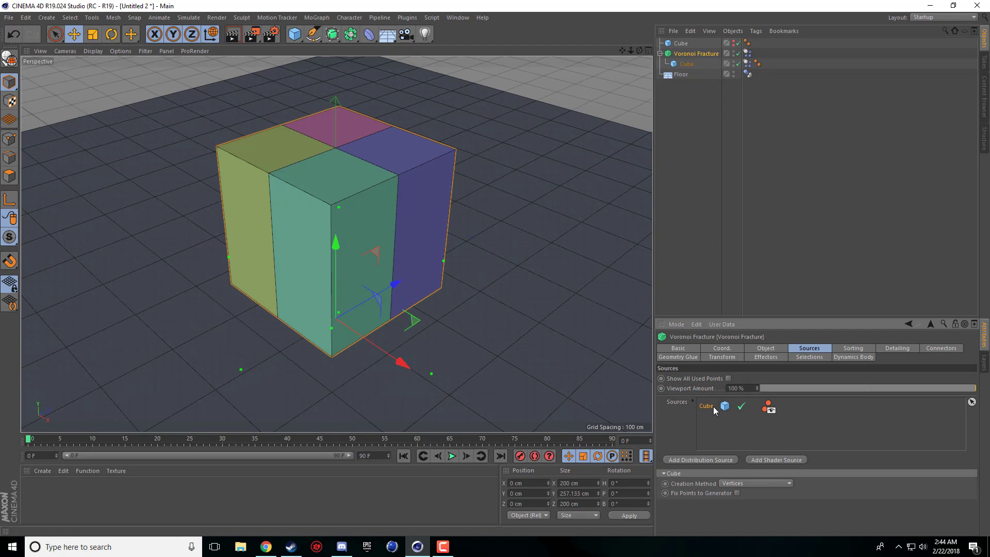
key("Delete")
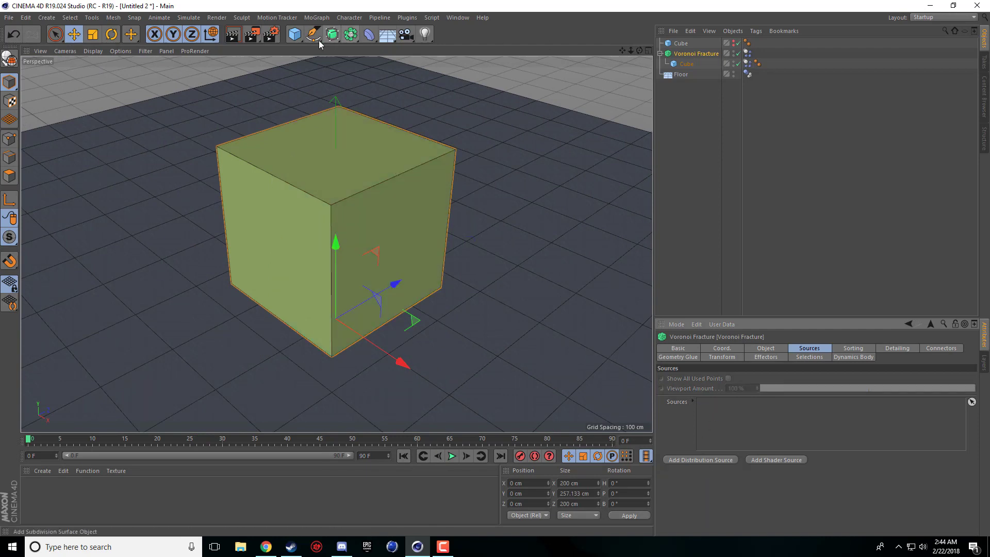
- Add a Platonic object and drop it into the Voronoi Fracture's Sources list
left_click(294, 34)
left_click(402, 102)
left_click(691, 44)
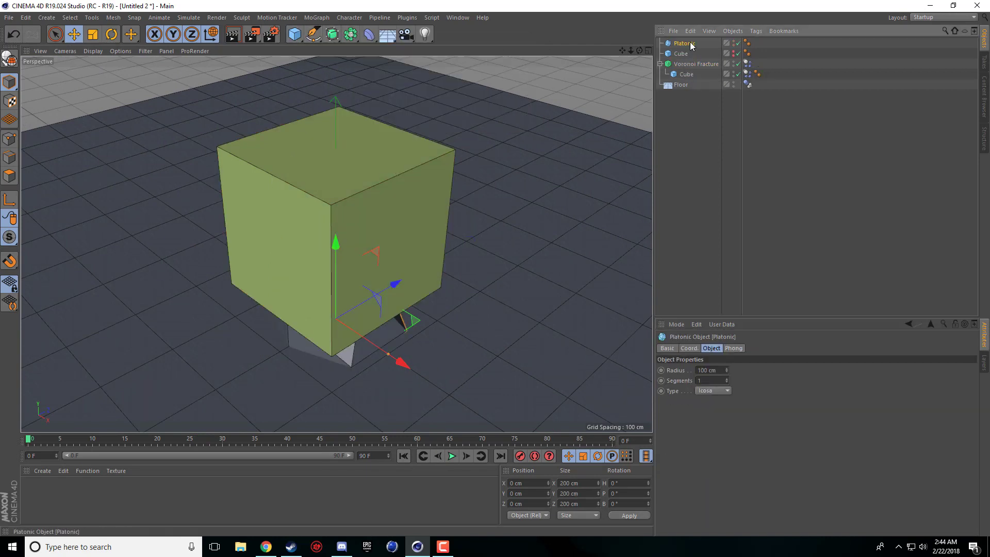
left_click(689, 66)
left_click_drag(689, 44, 711, 415)
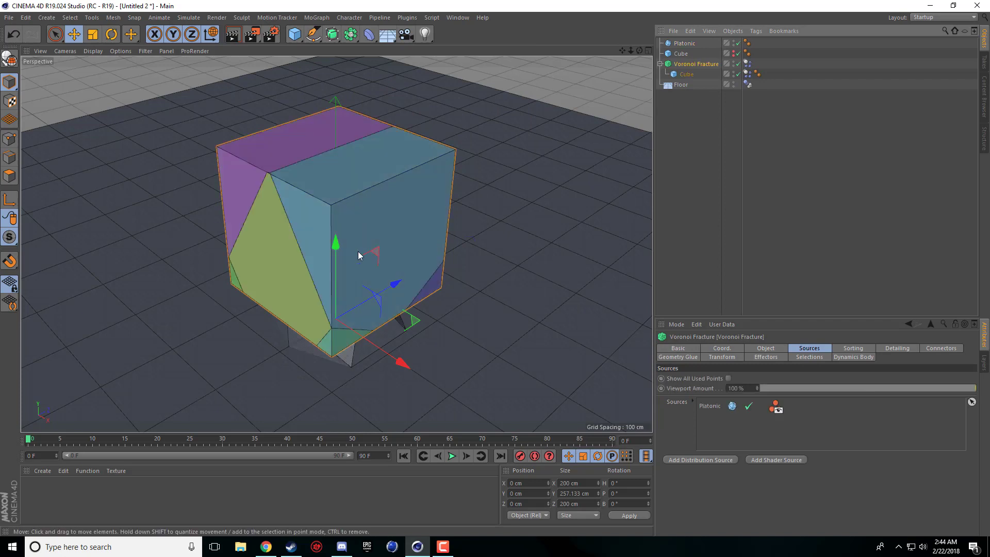
- Raise the Platonic to Y 160.567 cm, preview the fall, then rewind
left_click_drag(336, 246, 317, 161)
left_click(684, 43)
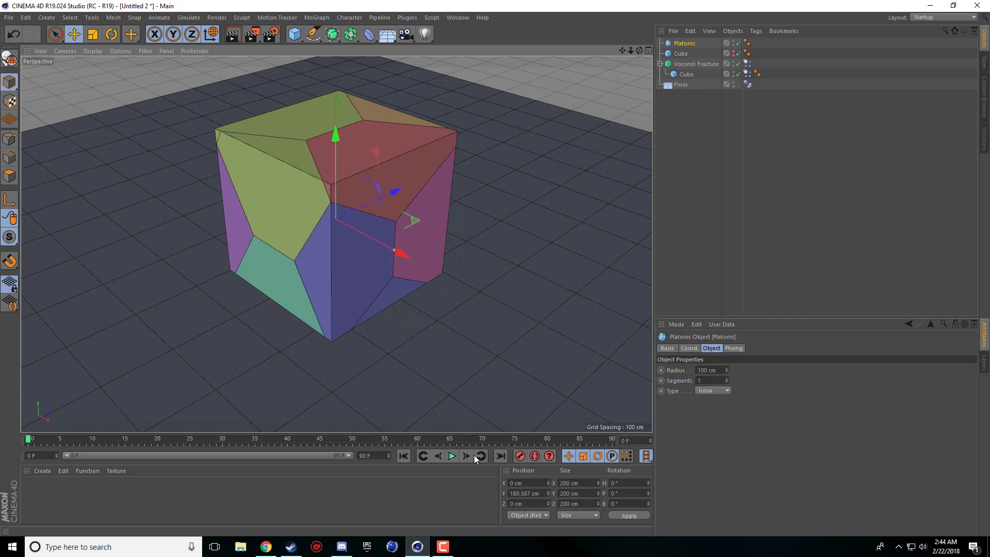
left_click(452, 456)
left_click(452, 456)
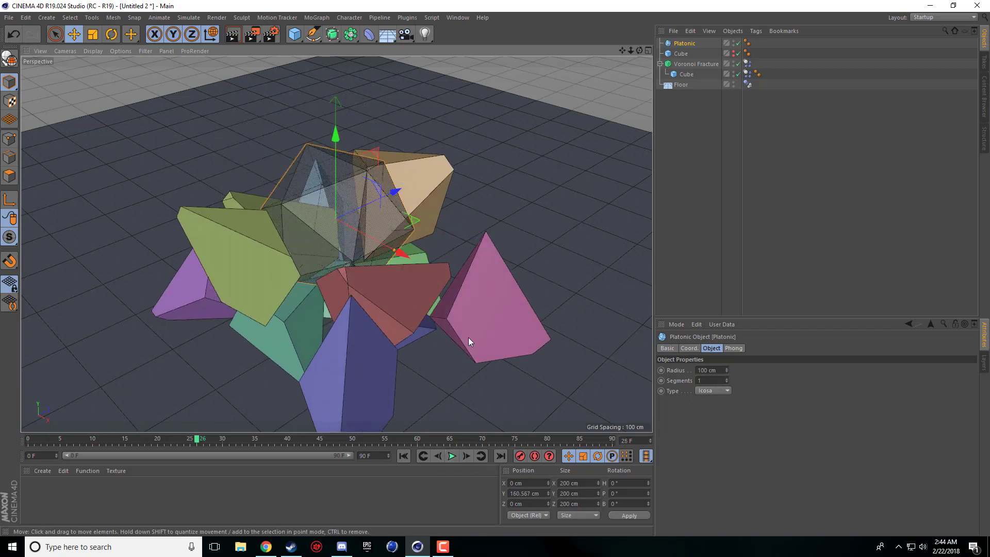
left_click(403, 456)
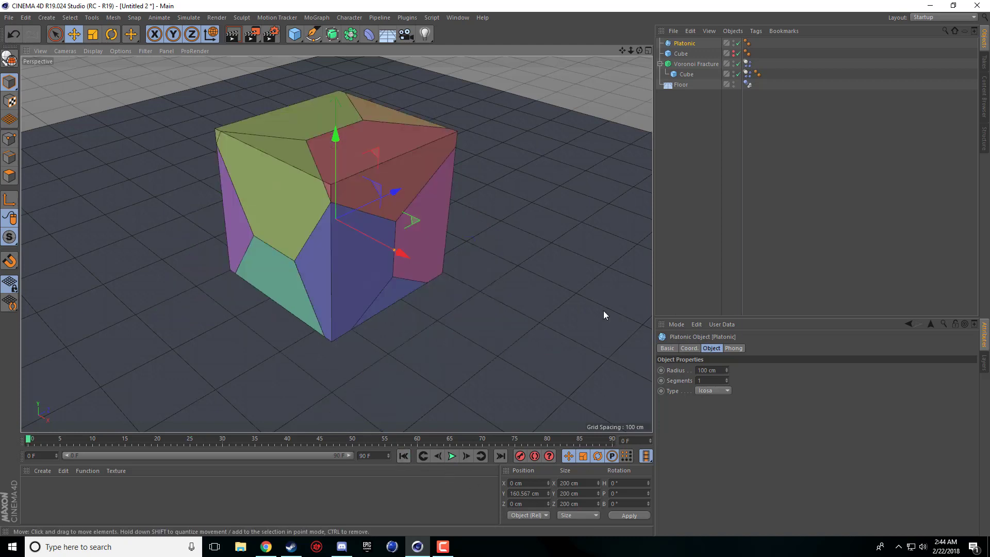
- Swap the Platonic source for a distribution source with Point Amount 300
left_click(690, 64)
left_click(716, 405)
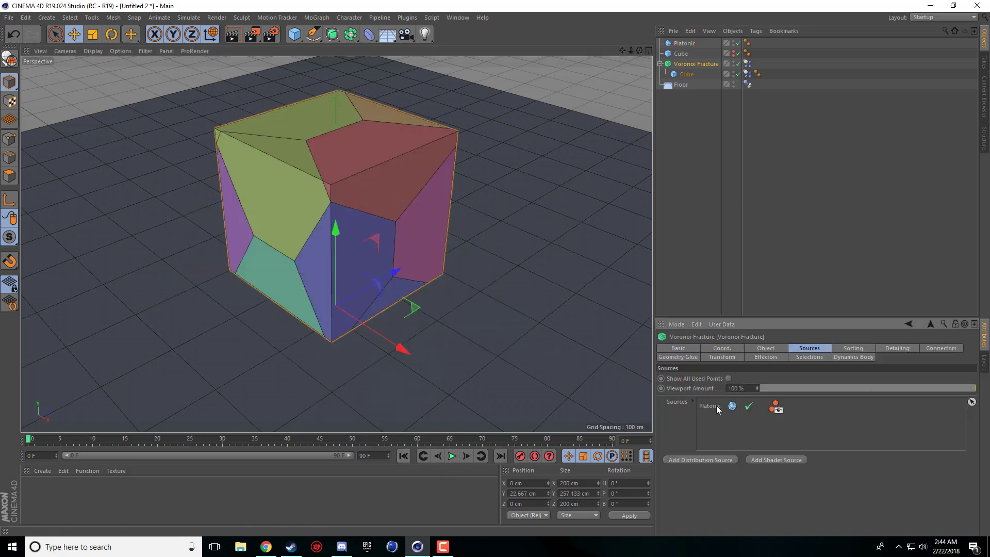
key("Delete")
left_click(702, 459)
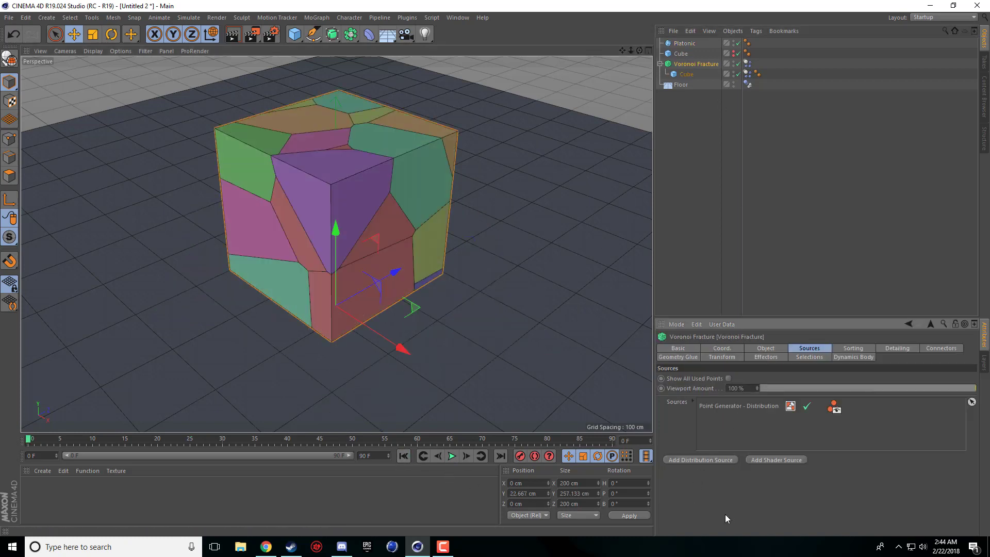
left_click(765, 405)
type("3")
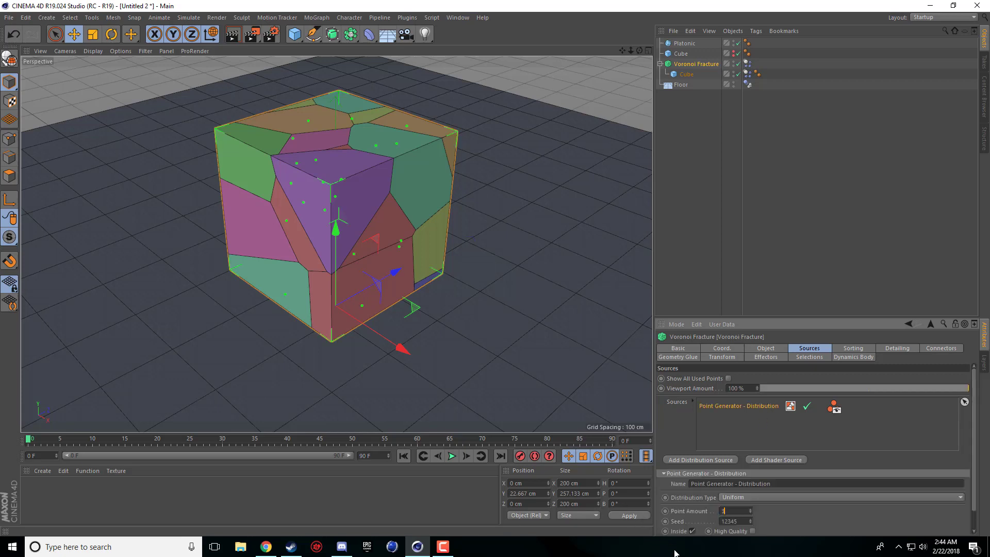
type("00")
key("Return")
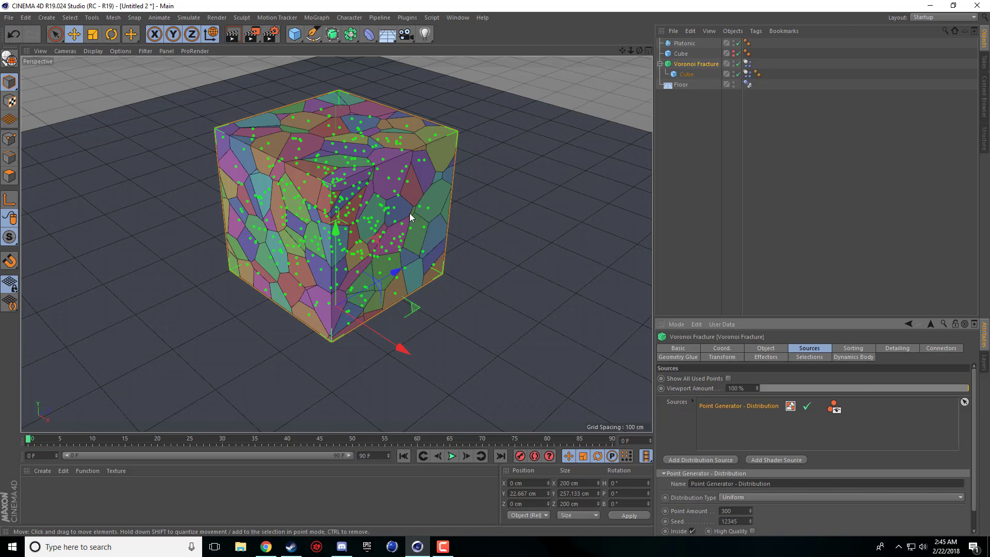
- Play the shatter simulation, then delete the Platonic and the spare top-level Cube
left_click(450, 456)
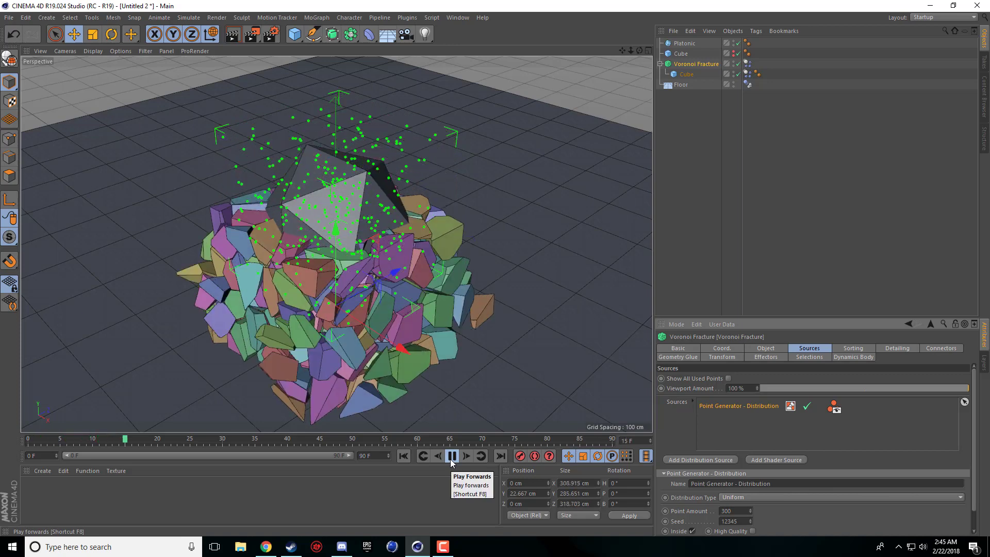
left_click(451, 456)
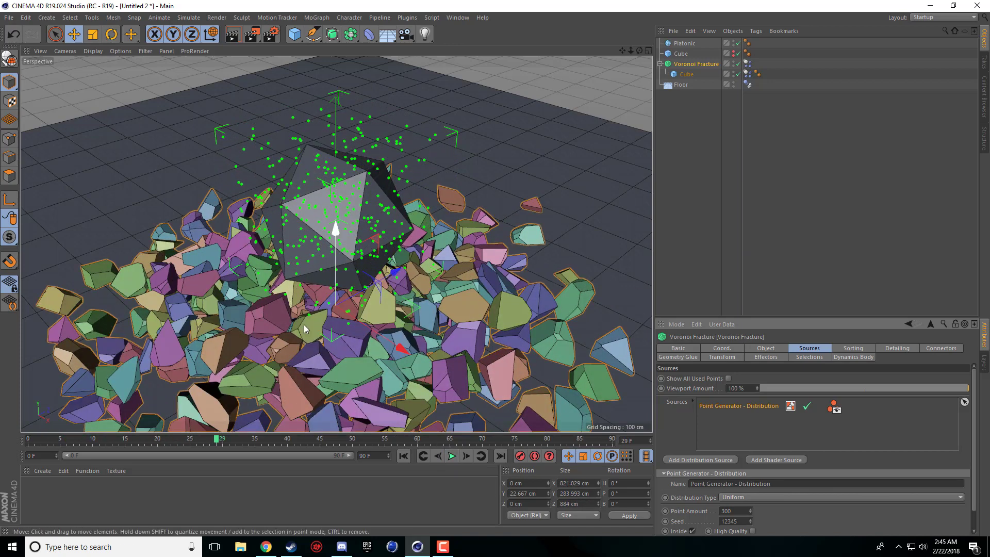
left_click(680, 45)
key("Delete")
left_click(681, 45)
key("Delete")
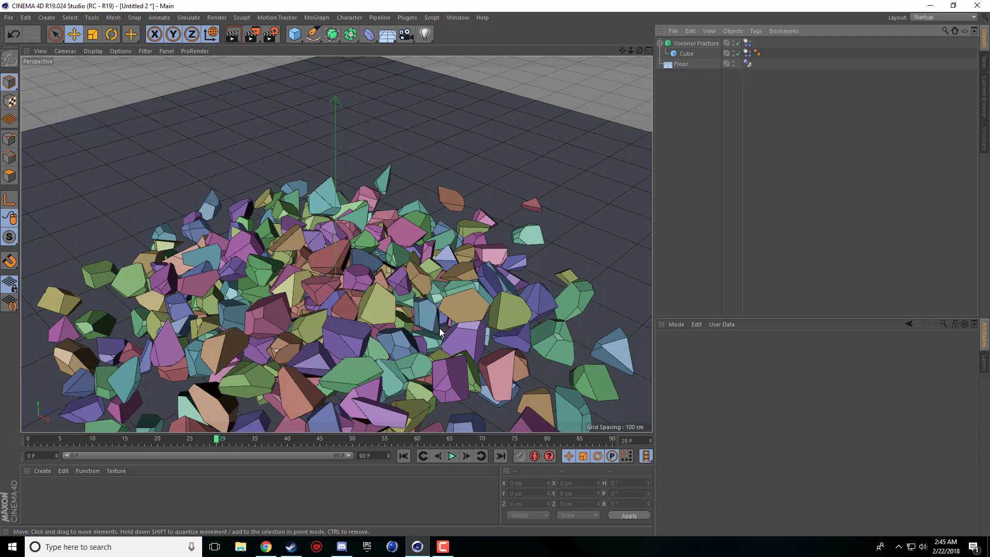
- Create a new material Mat and assign it to the Voronoi Fracture
left_click_drag(623, 52, 625, 4)
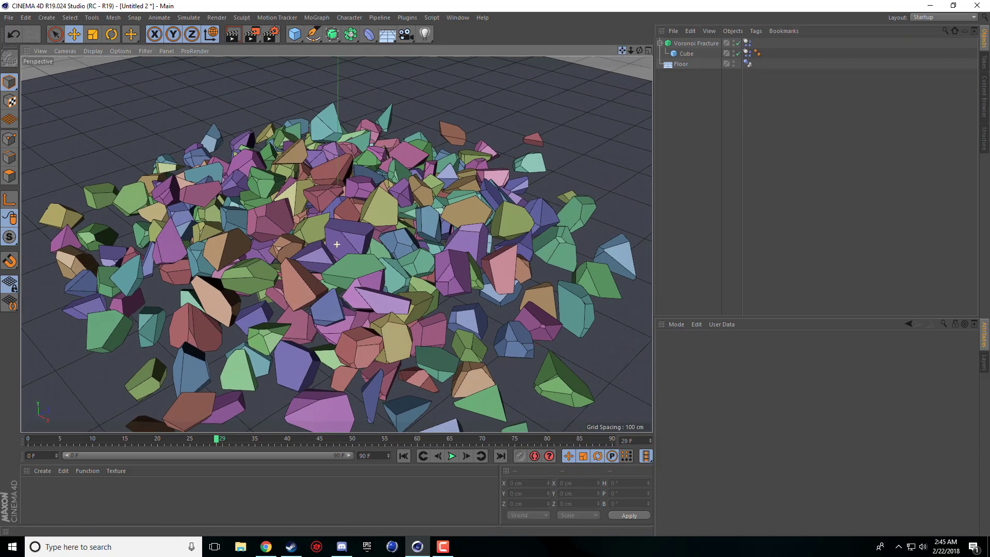
double_click(64, 515)
left_click_drag(32, 494, 693, 54)
left_click_drag(768, 53, 758, 42)
- Render with Colorize Fragments off, switch it back on, and rewind to frame 0
left_click(714, 45)
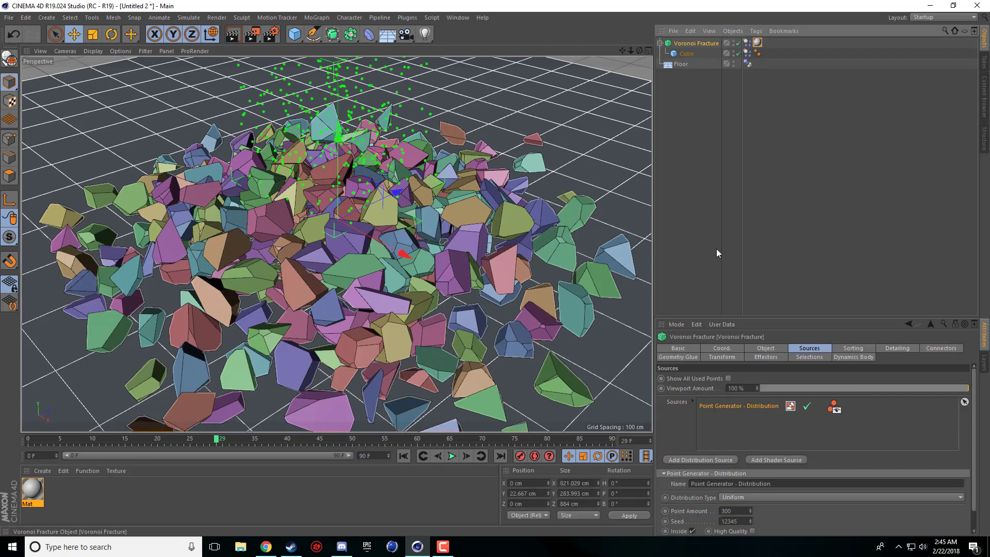
left_click(766, 348)
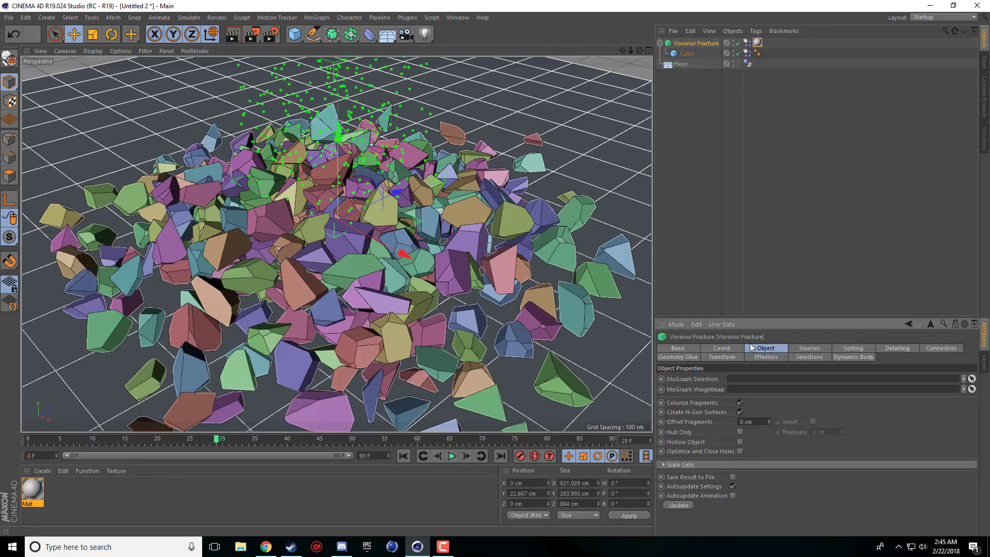
left_click(741, 404)
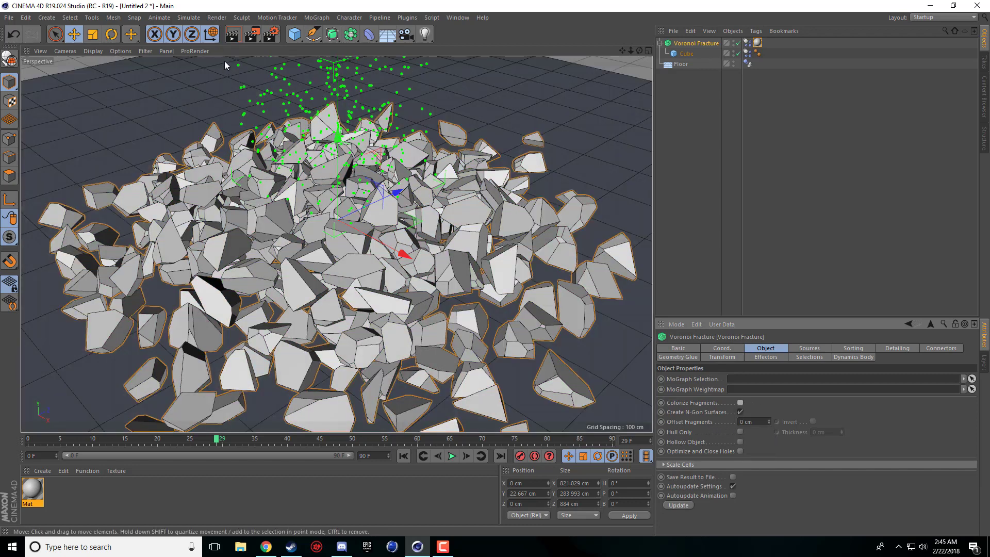
left_click(233, 35)
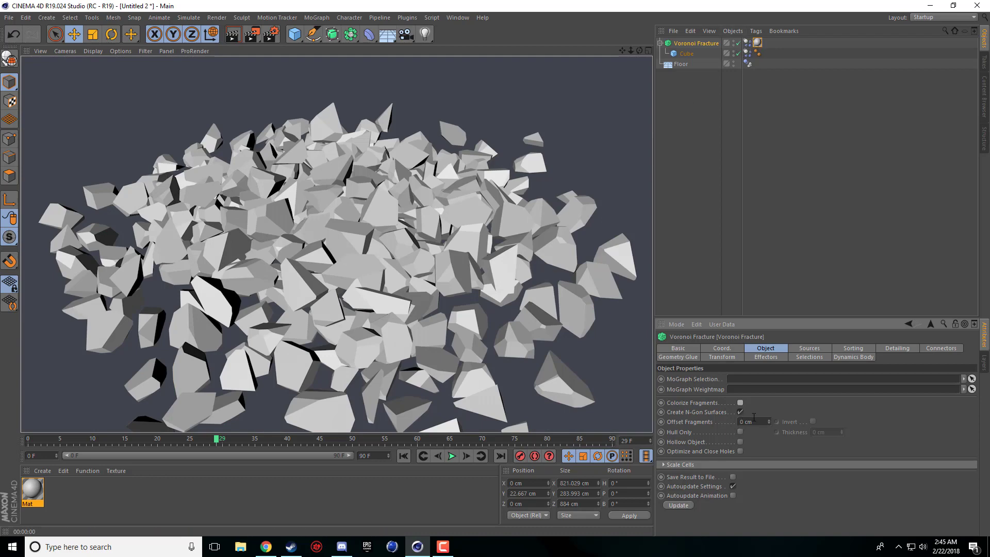
left_click(740, 403)
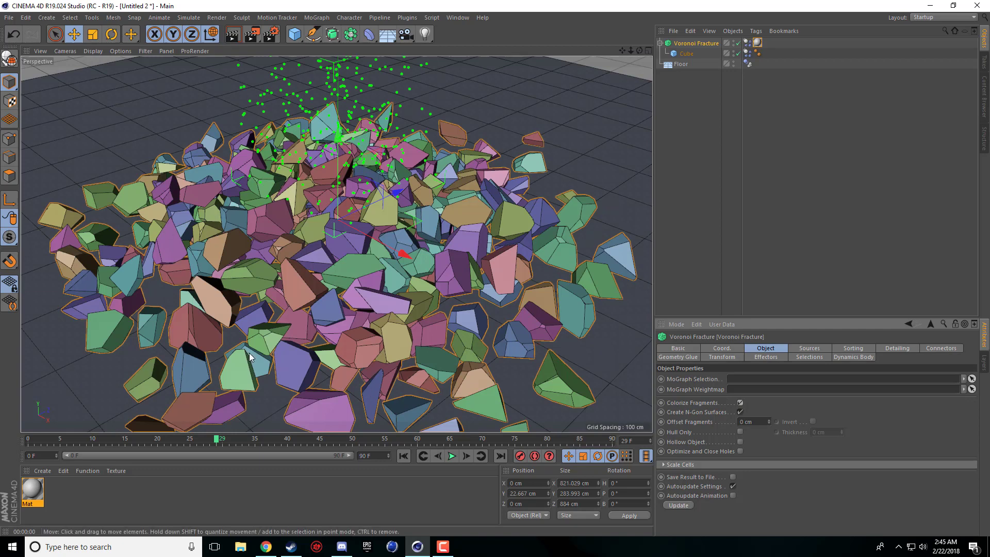
left_click(407, 455)
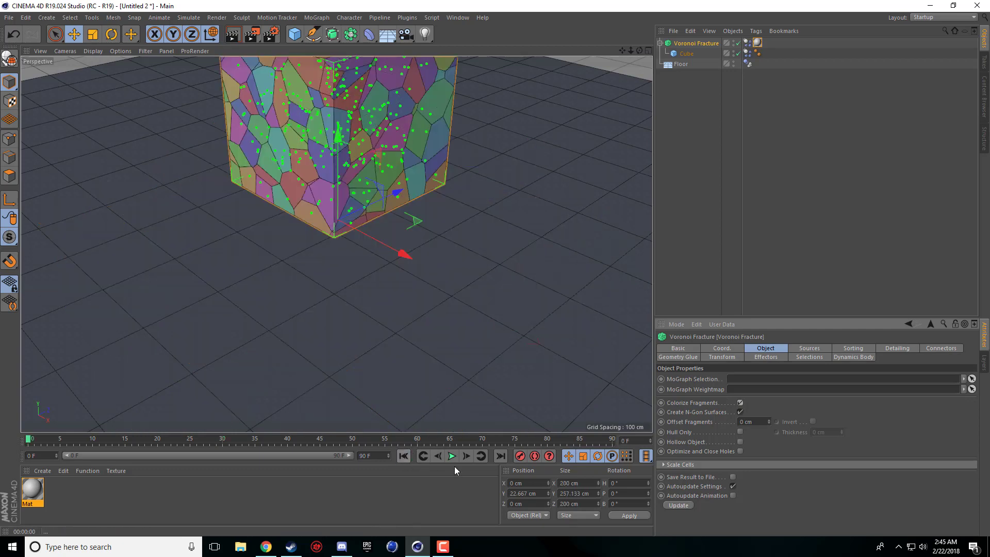
- Drag Offset Fragments up to 12.3 cm, checking the spread with a test playback
left_click_drag(623, 51, 645, 153)
scroll(466, 166, "up", 1)
left_click_drag(623, 51, 637, 57)
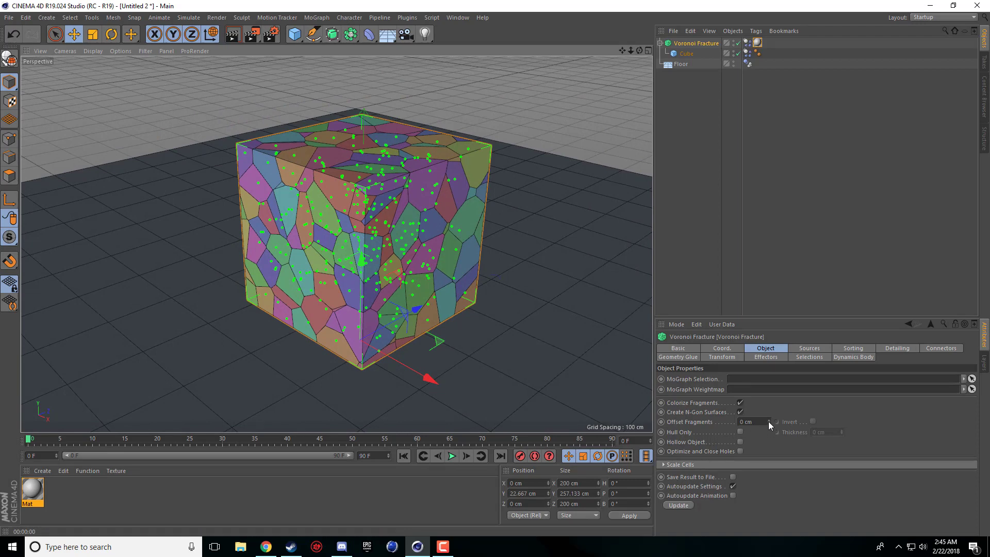
left_click_drag(769, 423, 768, 422)
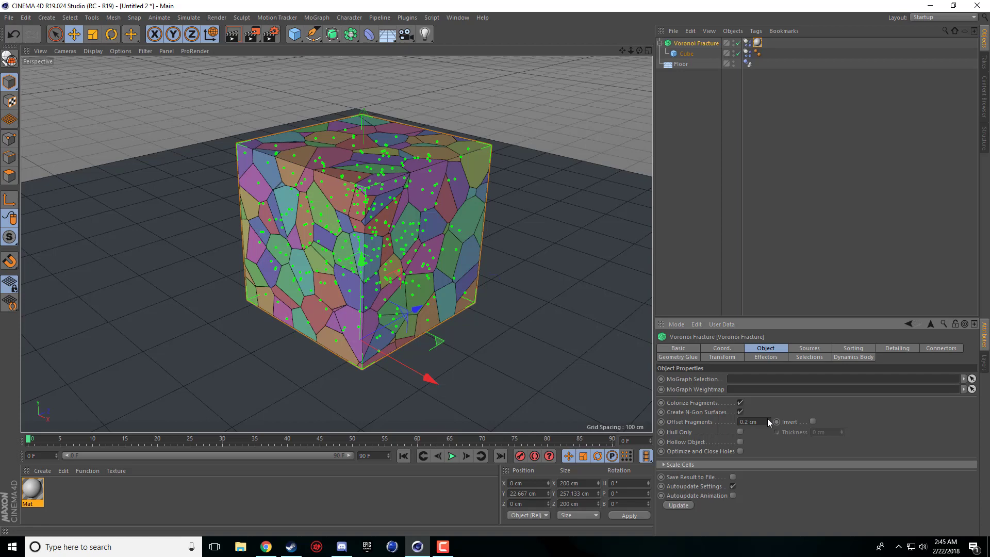
left_click_drag(767, 418, 703, 431)
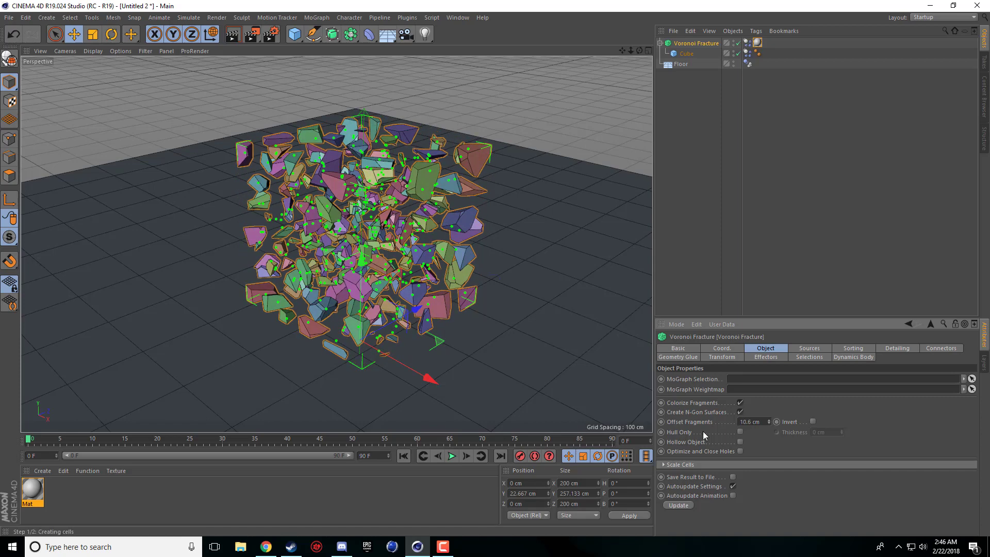
left_click(452, 456)
left_click(451, 456)
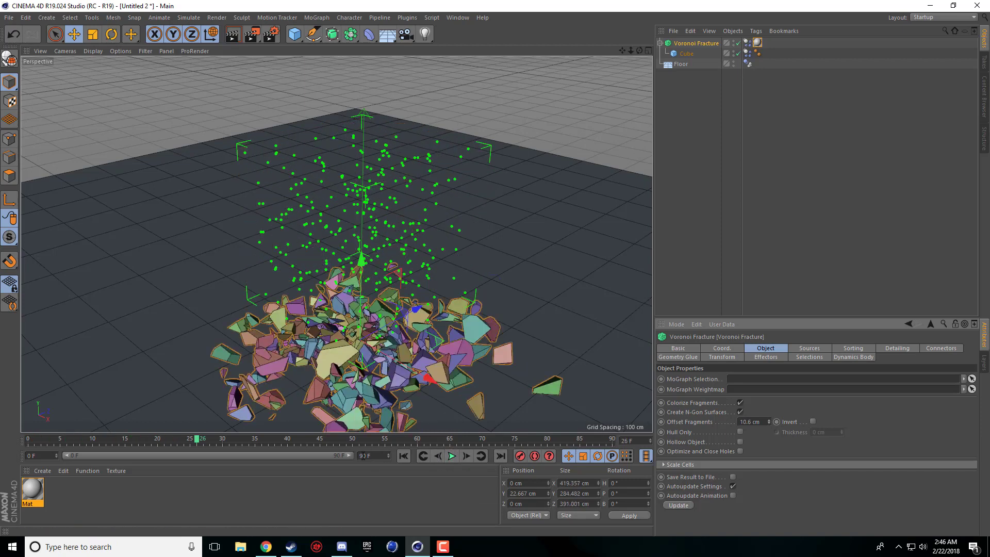
left_click(404, 456)
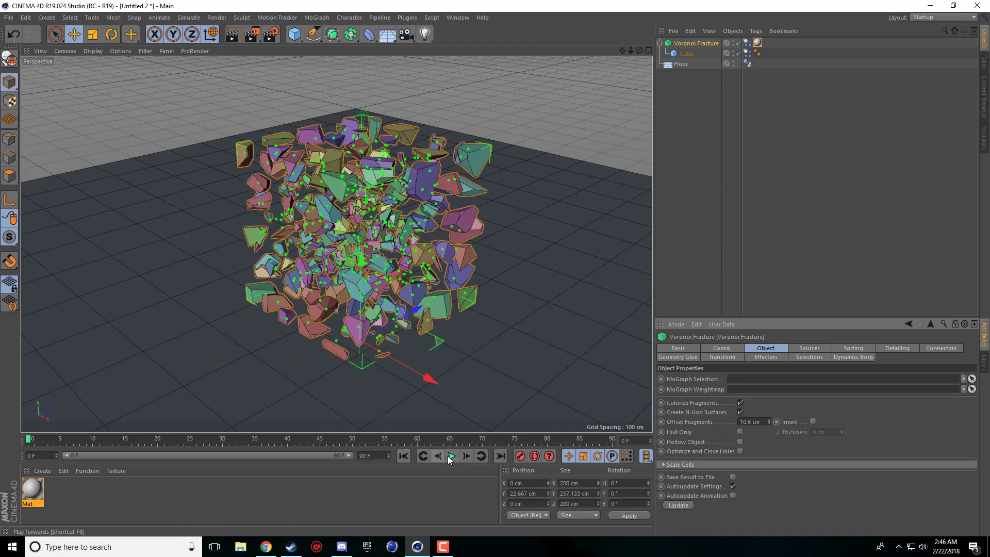
mouse_move(768, 422)
left_mouse_down()
mouse_move(769, 439)
mouse_move(769, 414)
left_mouse_up()
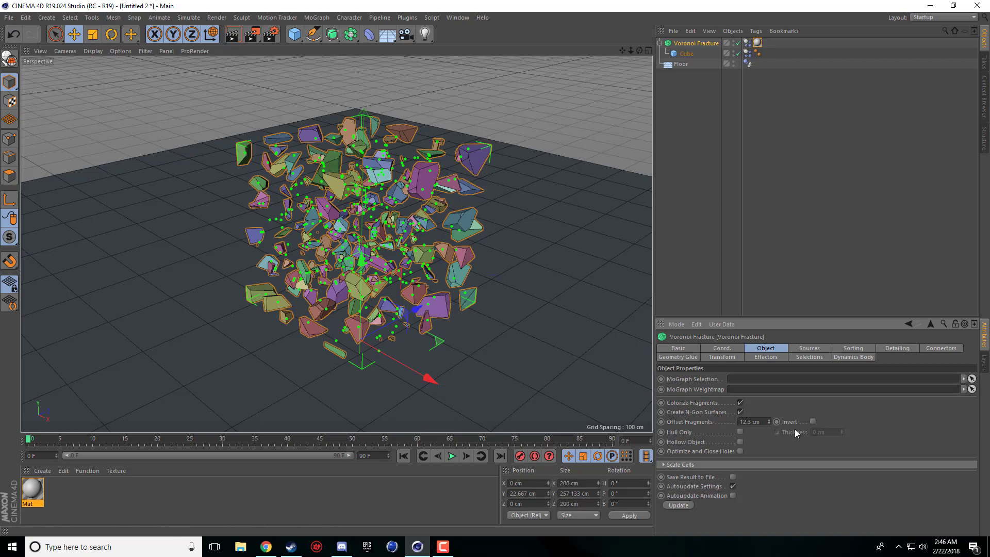
- Toggle Invert on and back off, then set Offset Fragments to 2 cm
left_click(812, 422)
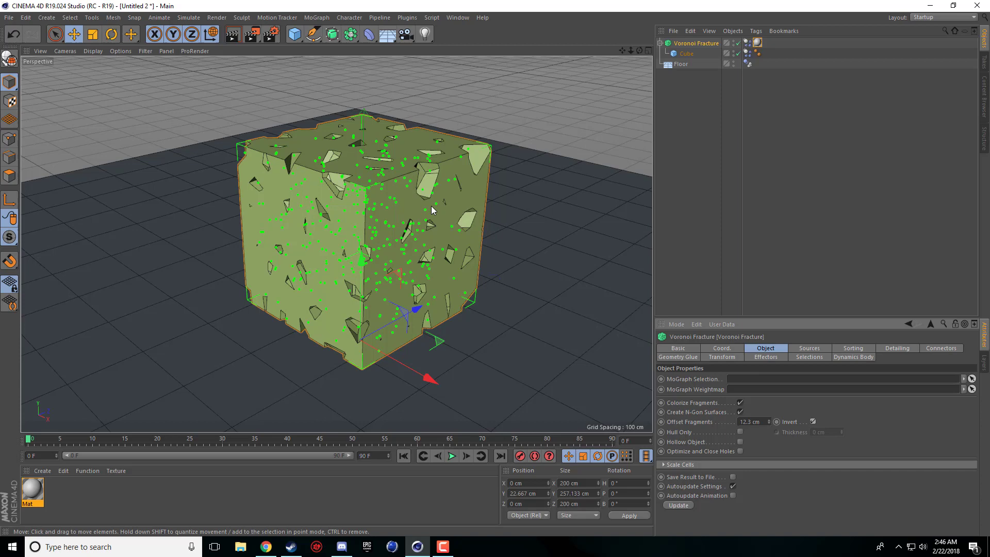
right_click(814, 424)
left_click(812, 421)
left_click(812, 422)
left_click_drag(768, 421, 649, 410)
type("2")
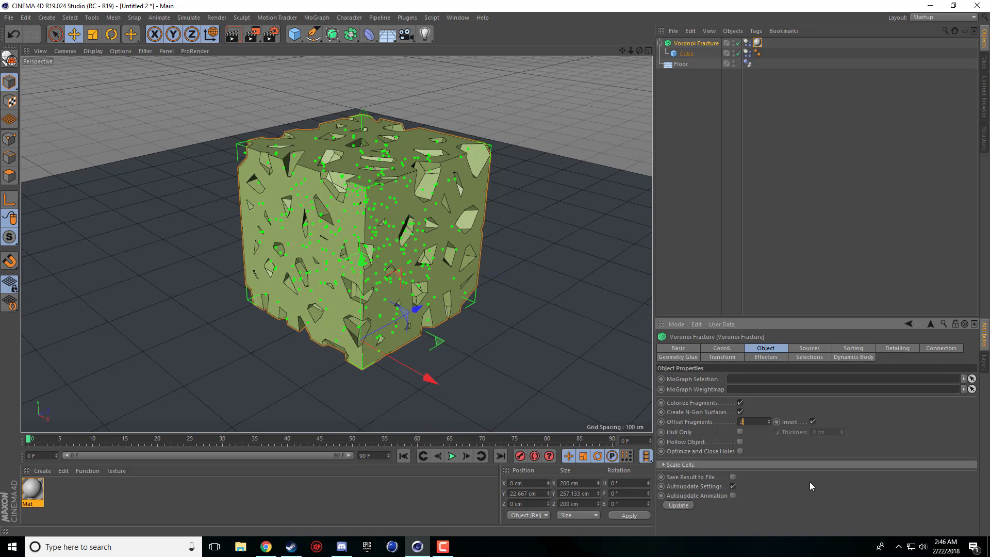
key("Return")
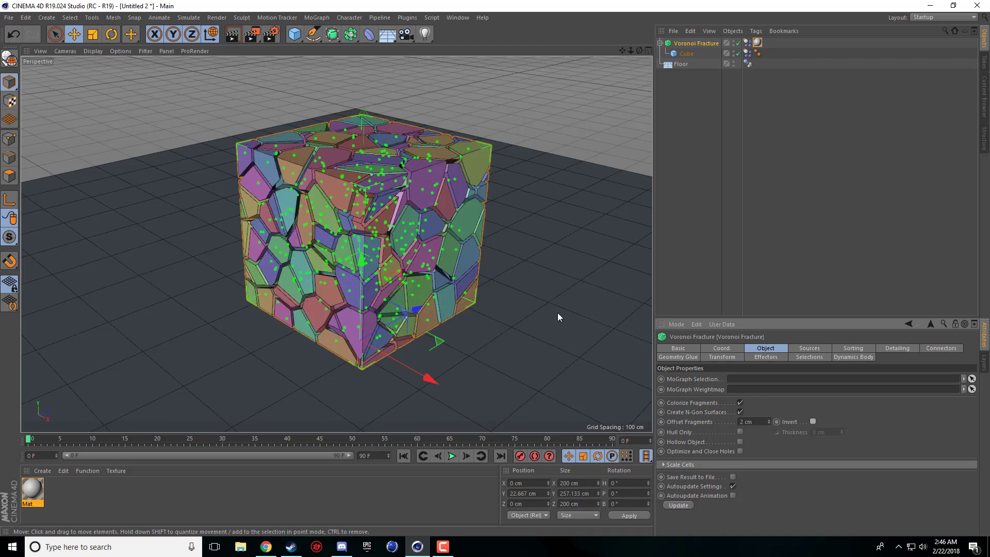
left_click(813, 422)
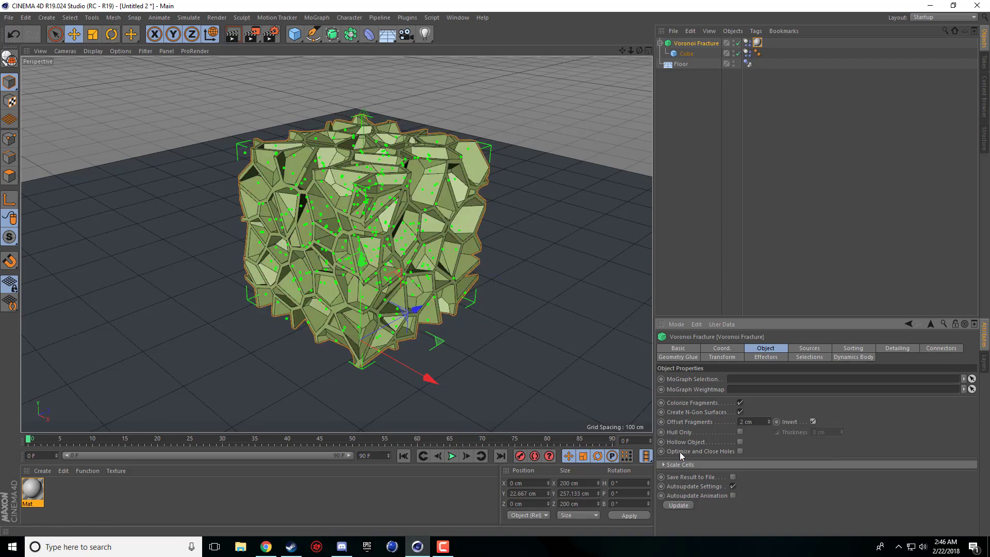
left_click(812, 421)
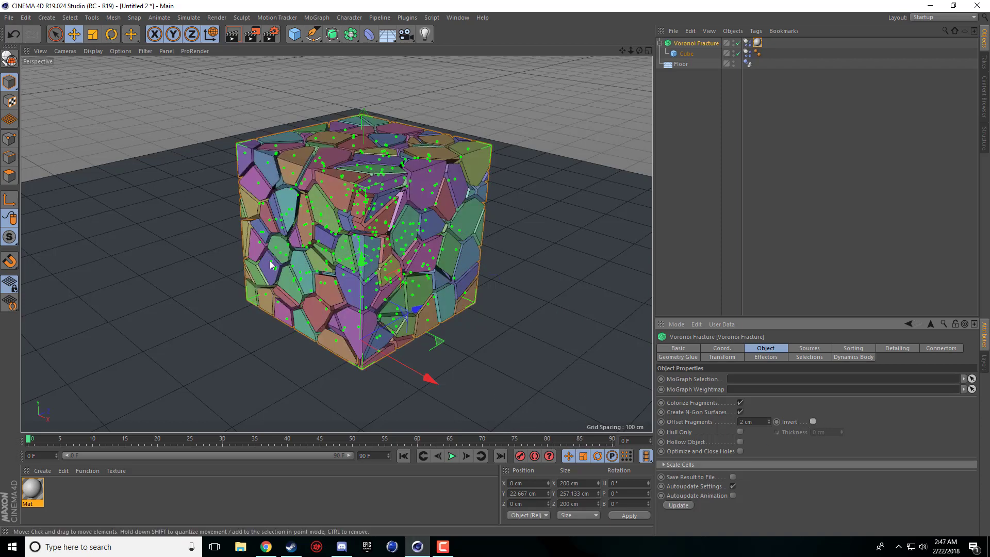
left_click(814, 421)
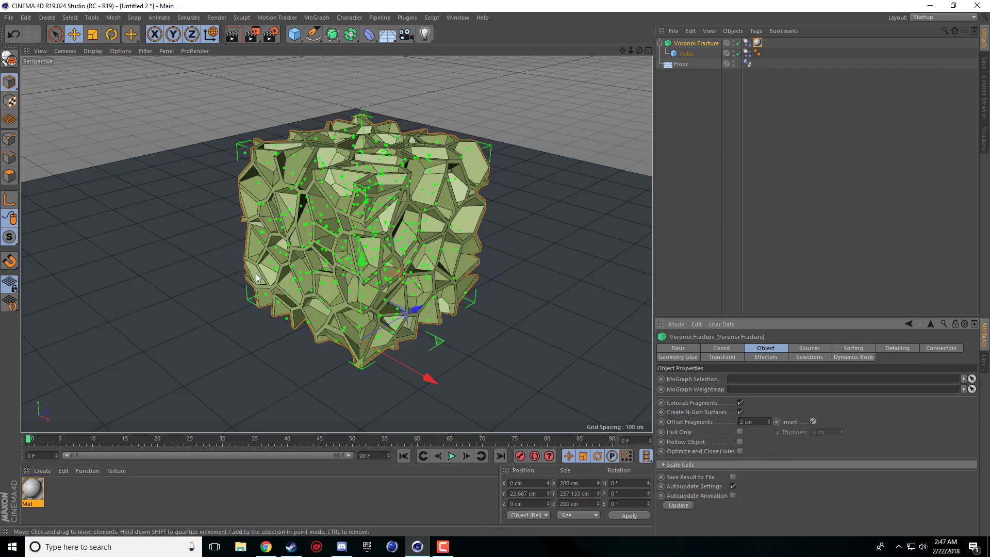
left_click(739, 432)
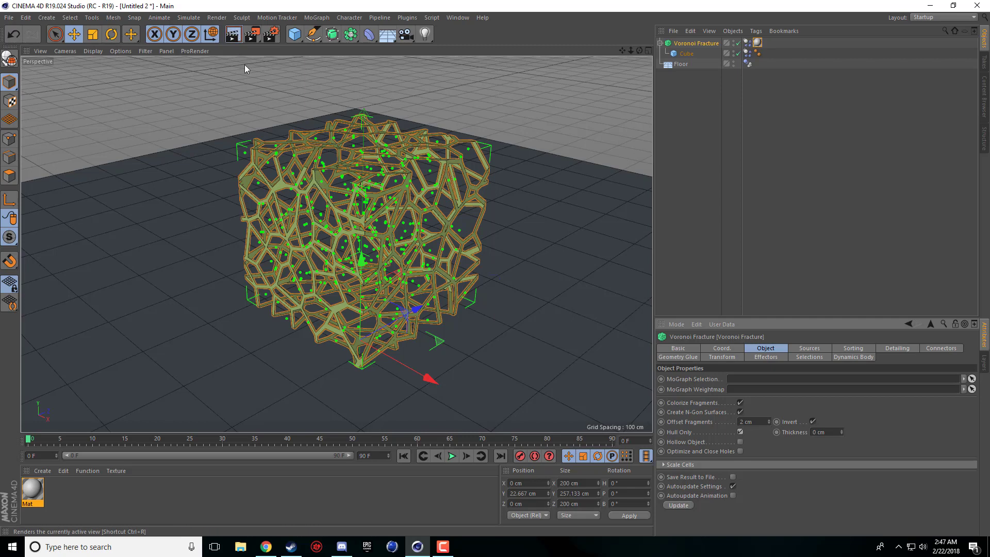
left_click(234, 35)
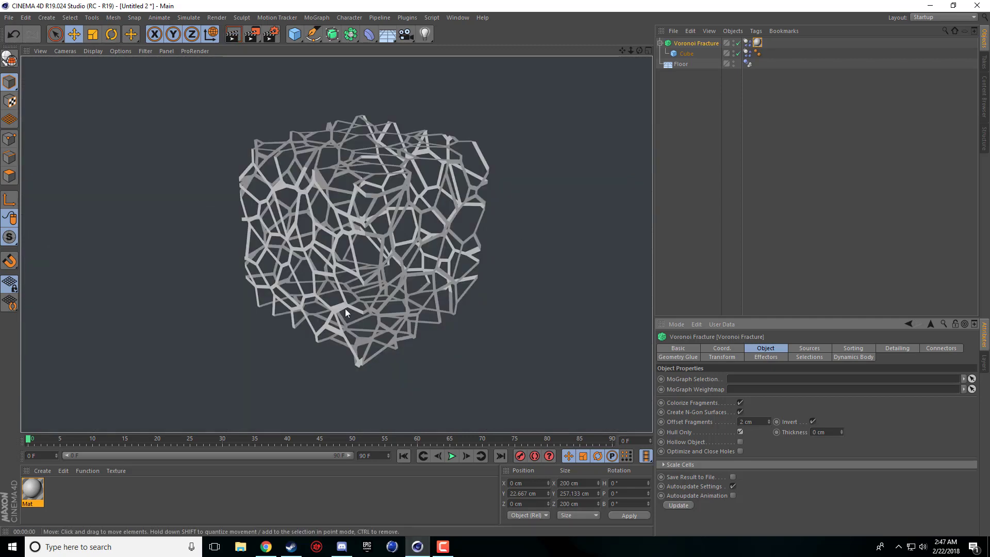
left_click(813, 421)
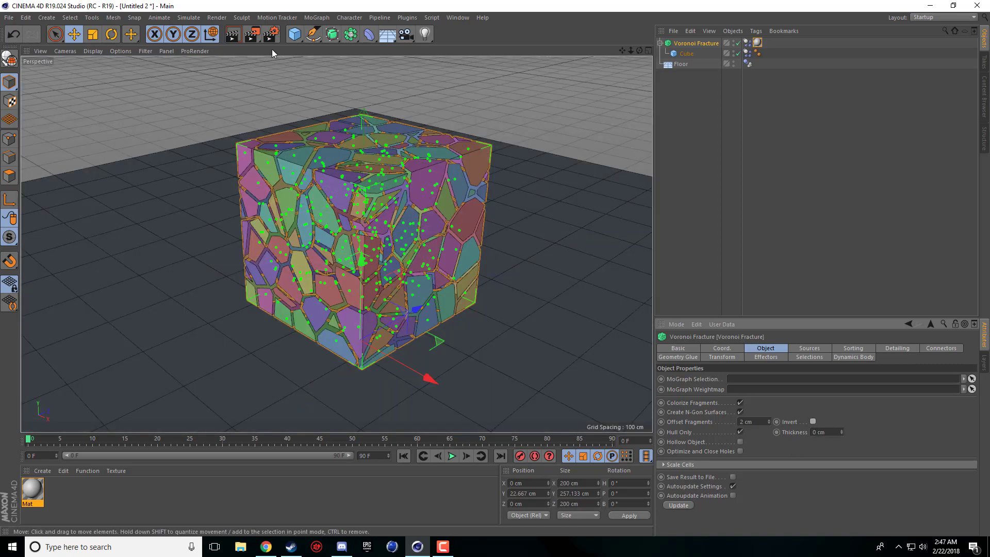
left_click(233, 34)
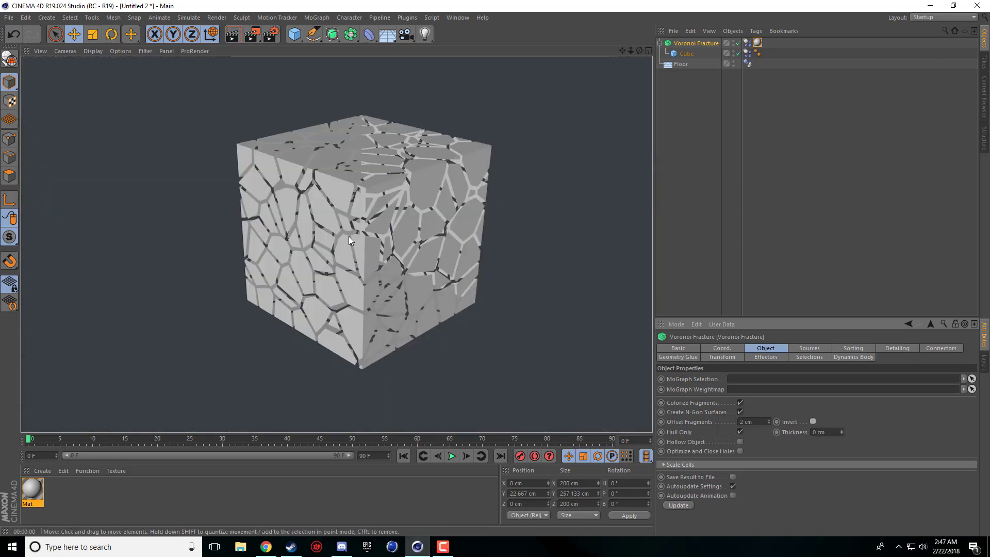
left_click(740, 432)
left_click(741, 442)
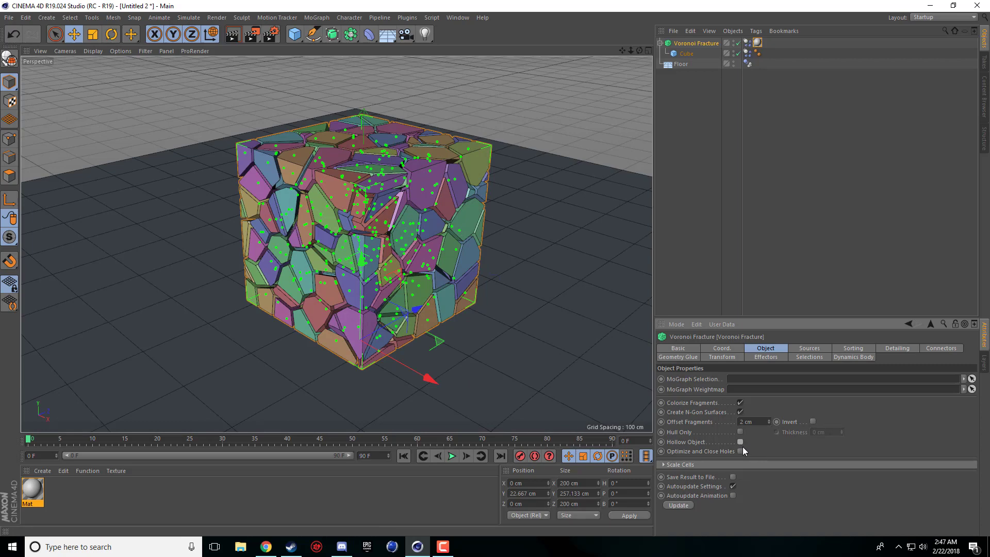
left_click(232, 34)
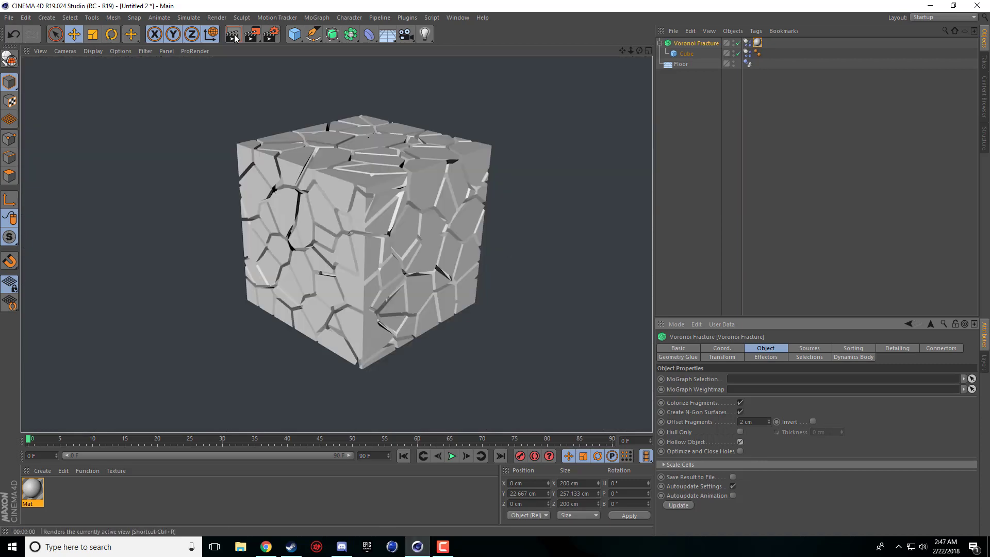
left_click(452, 456)
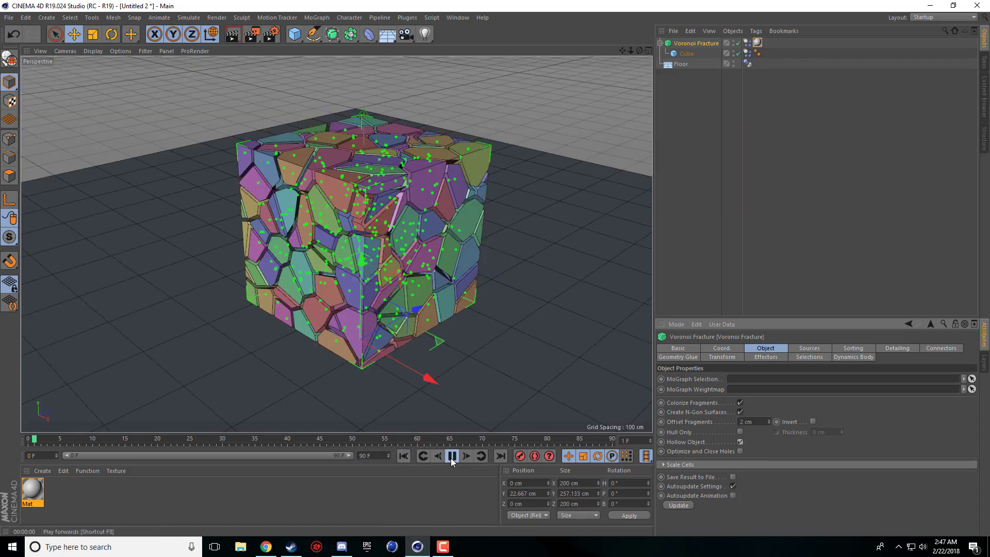
left_click(452, 457)
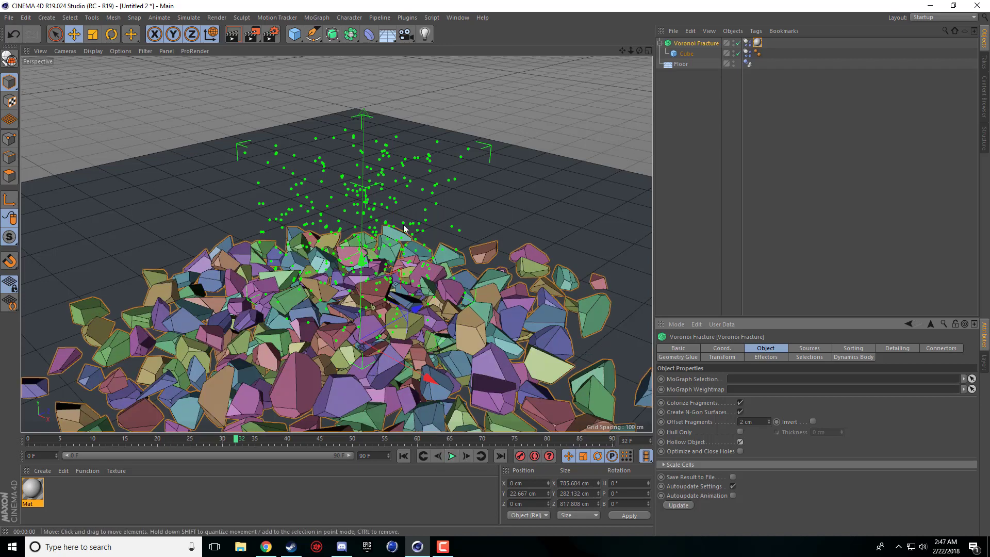
left_click(403, 456)
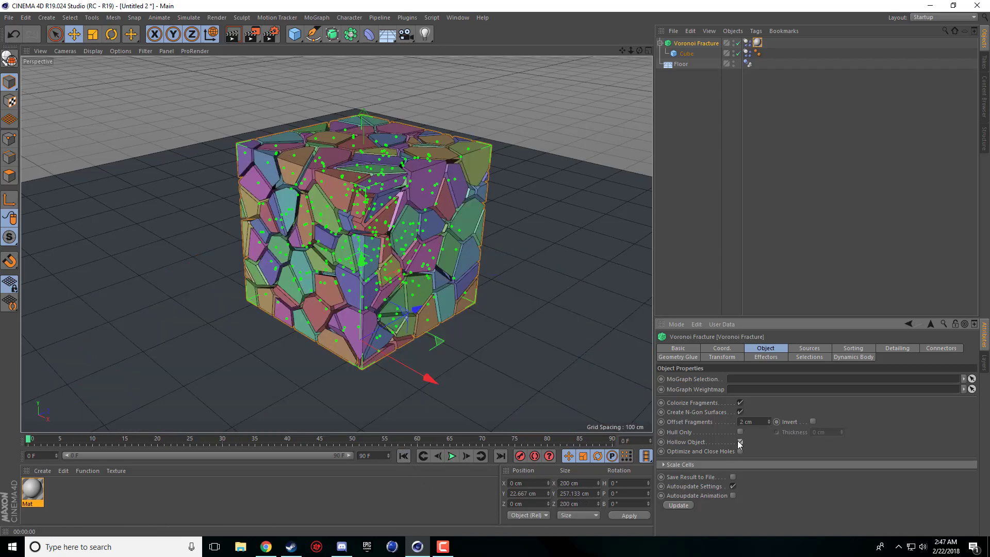
left_click(740, 442)
- Turn Enable Detailing on and back off in the Voronoi Fracture's Detailing settings
left_click(810, 348)
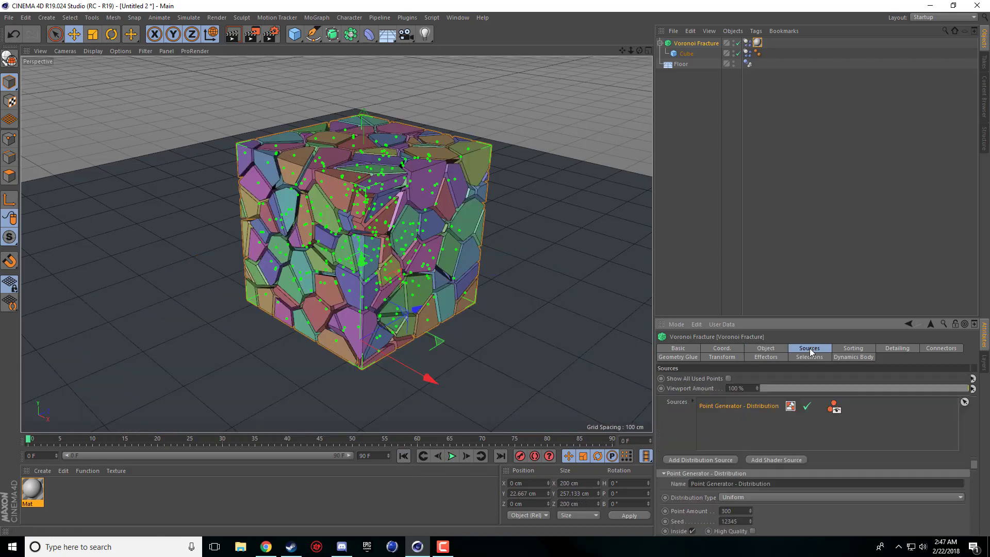
left_click(853, 348)
left_click(897, 348)
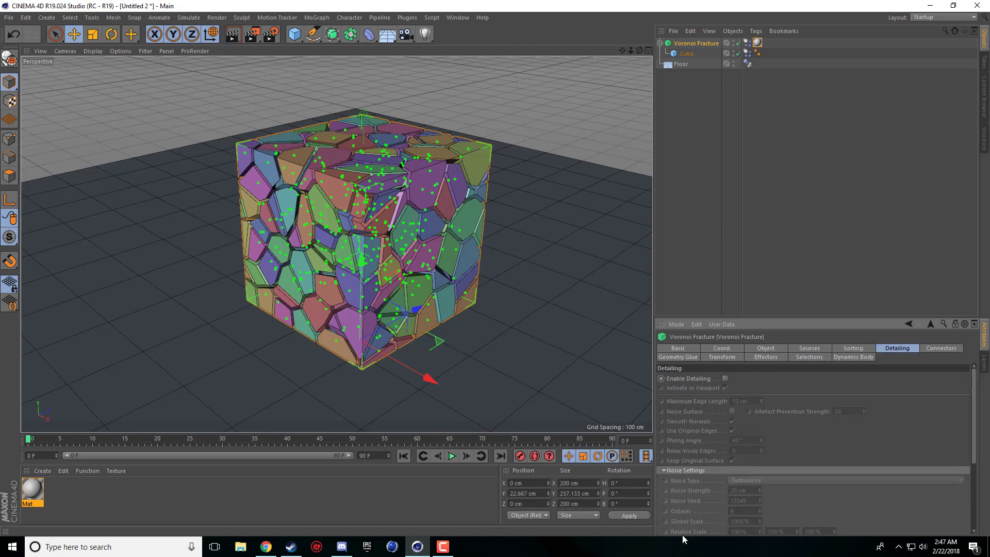
left_click(725, 379)
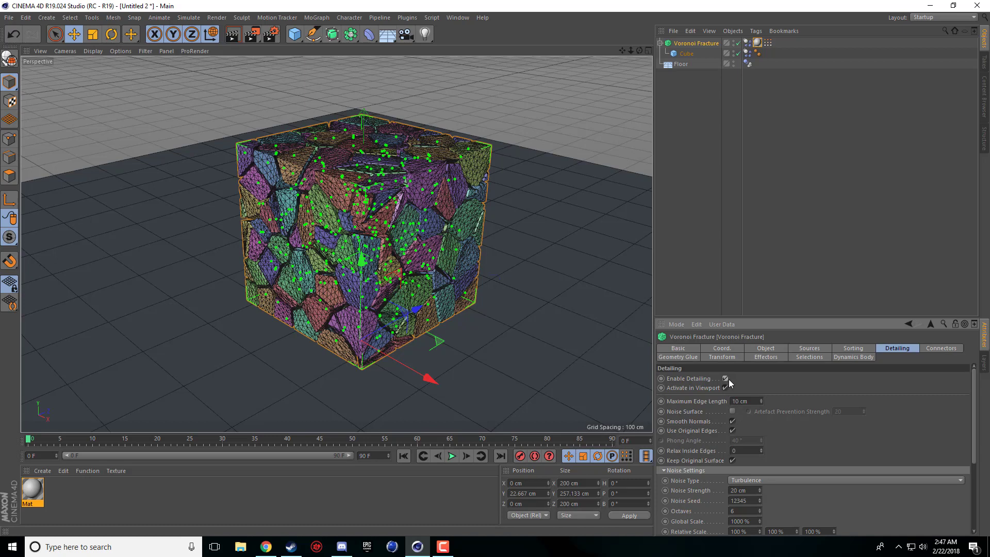
left_click(726, 378)
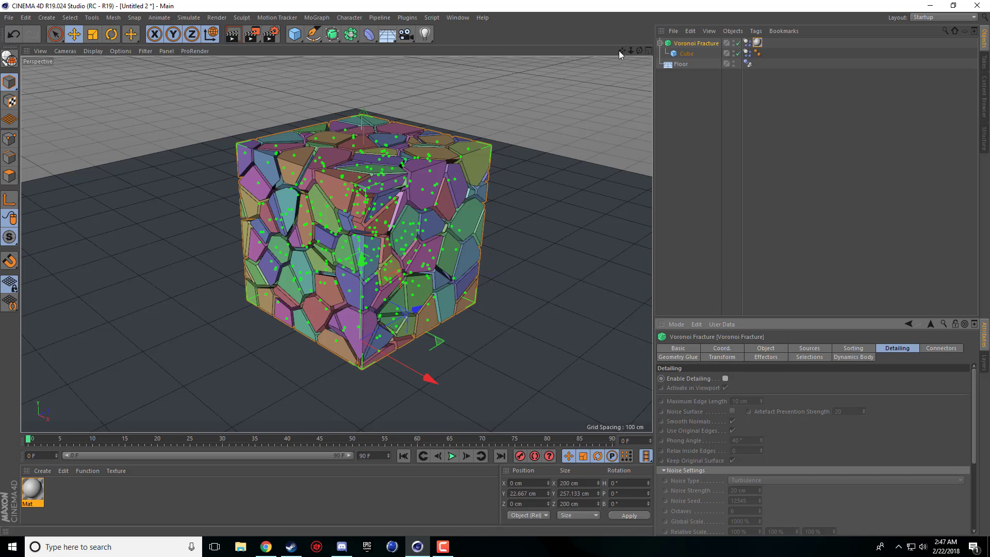
- Browse the remaining fracture tabs and settle on the empty Effectors list
left_click_drag(621, 51, 621, 54)
left_click(935, 349)
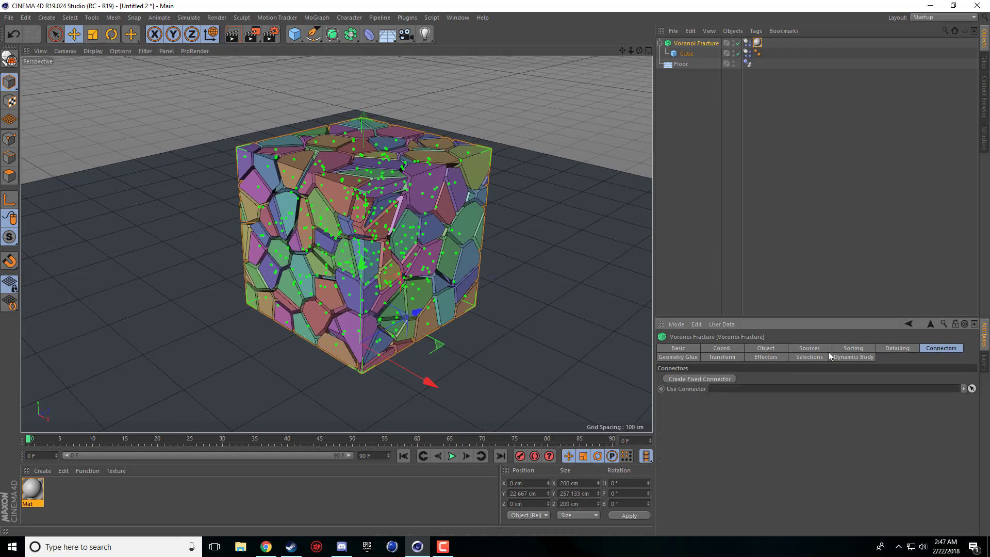
left_click(693, 357)
left_click(735, 357)
left_click(766, 357)
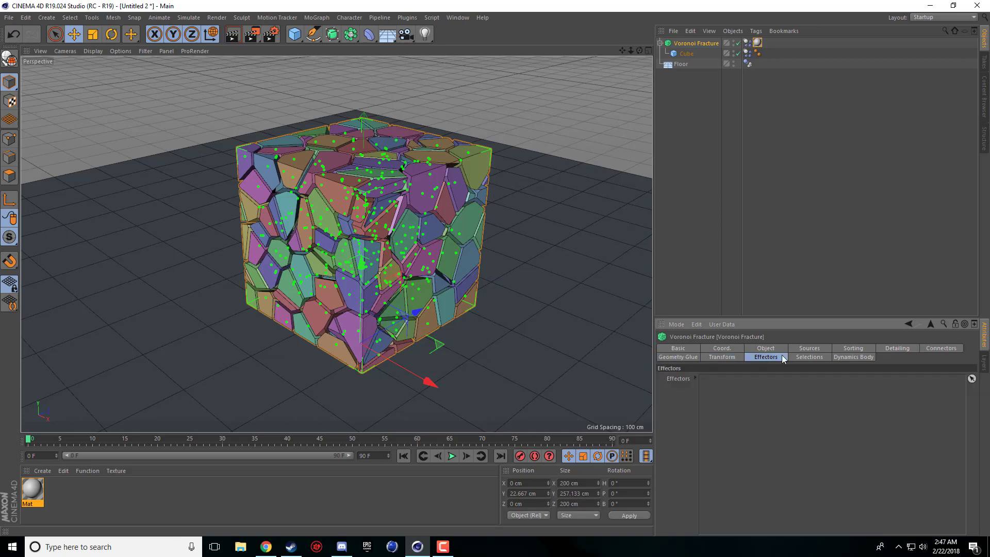
left_click(814, 358)
left_click(857, 360)
left_click(756, 357)
- Add a Random effector with Position off and uniform Scale of -0.5
left_click_drag(622, 50, 609, 56)
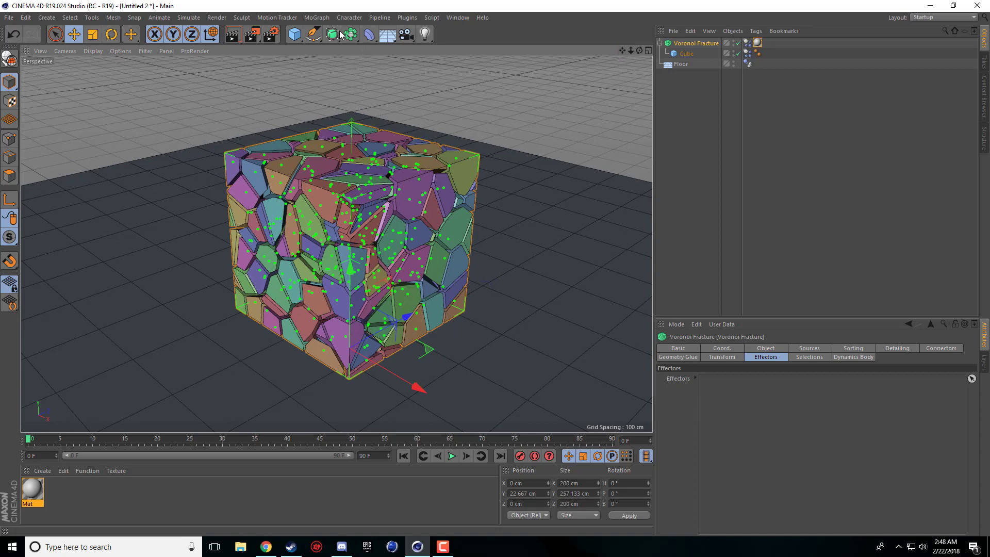
left_click(317, 17)
mouse_move(335, 33)
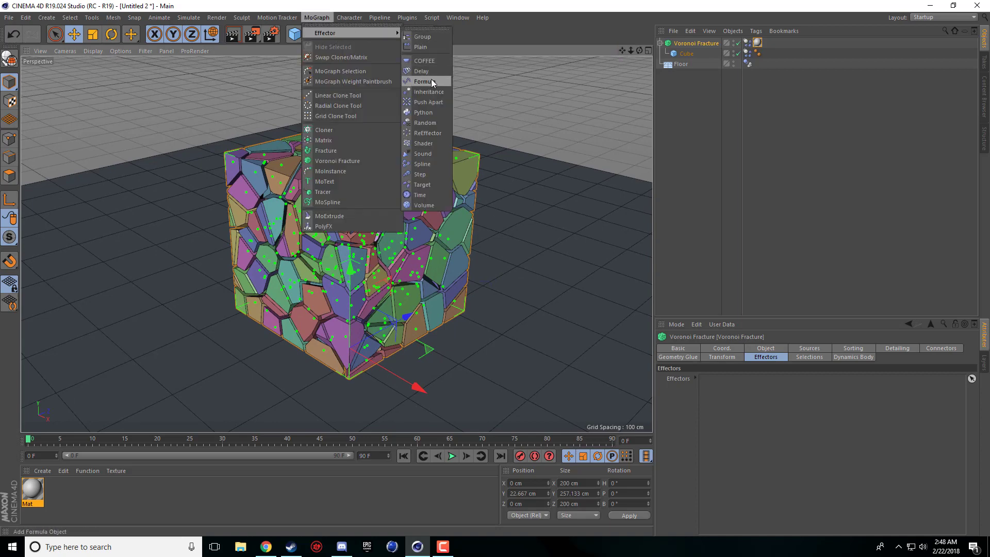
left_click(412, 123)
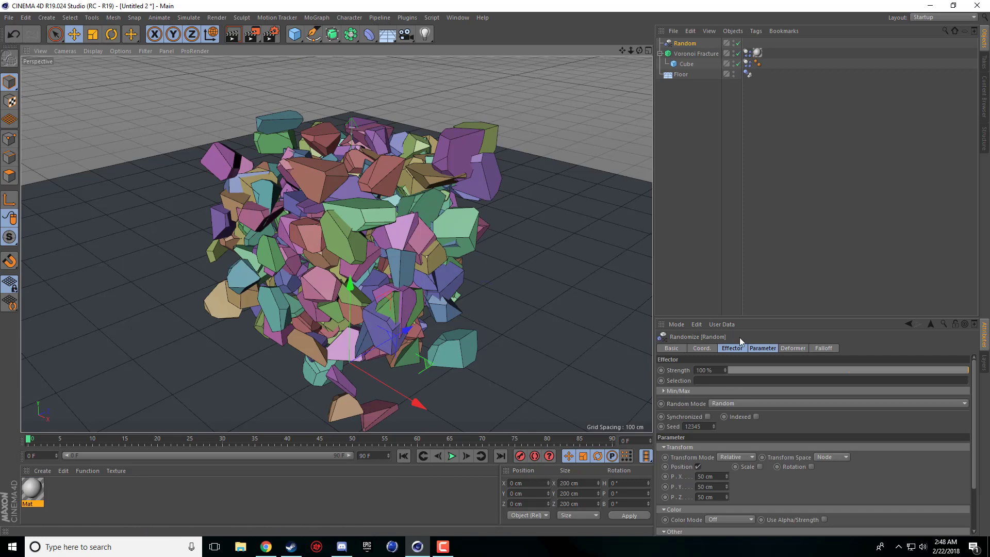
left_click(762, 348)
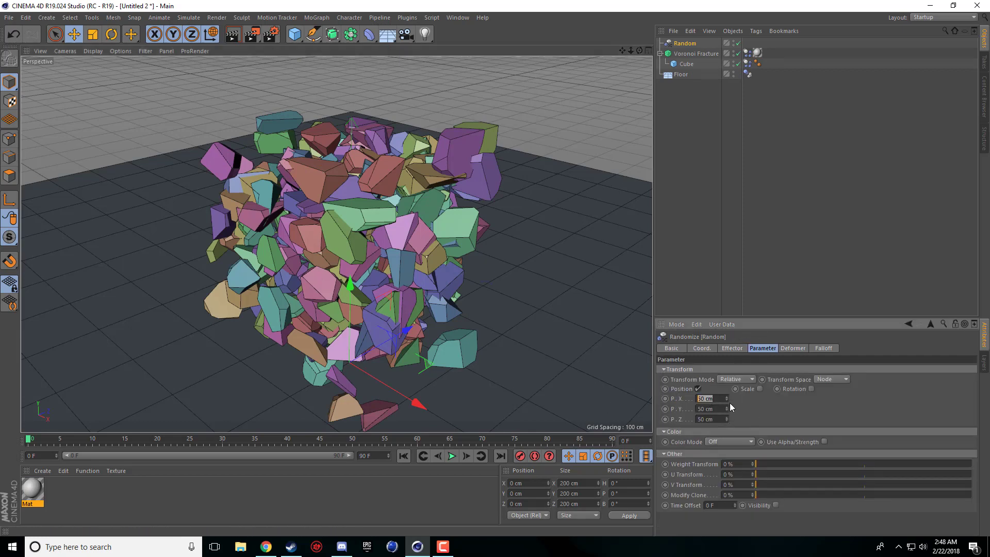
left_click(697, 388)
left_click(764, 389)
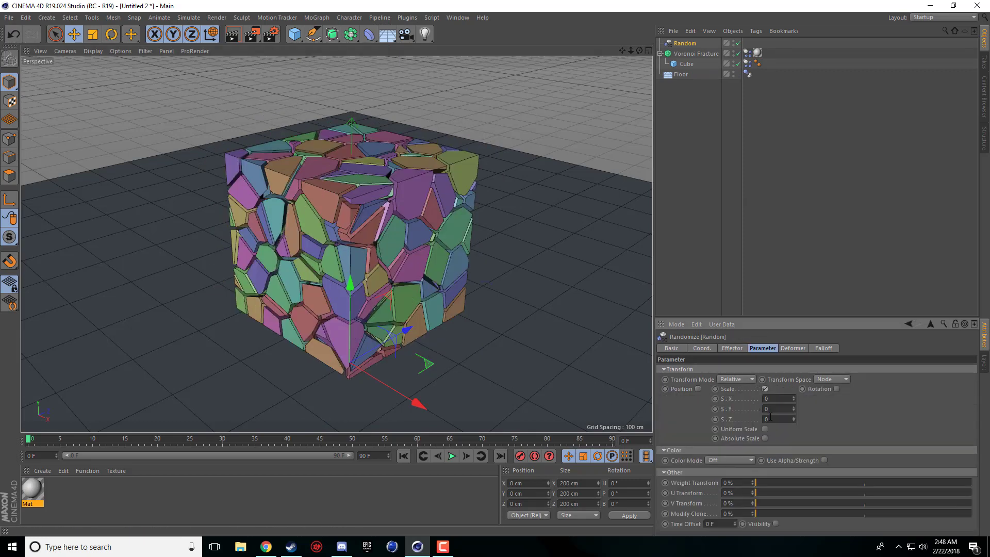
left_click(765, 430)
left_click(763, 417)
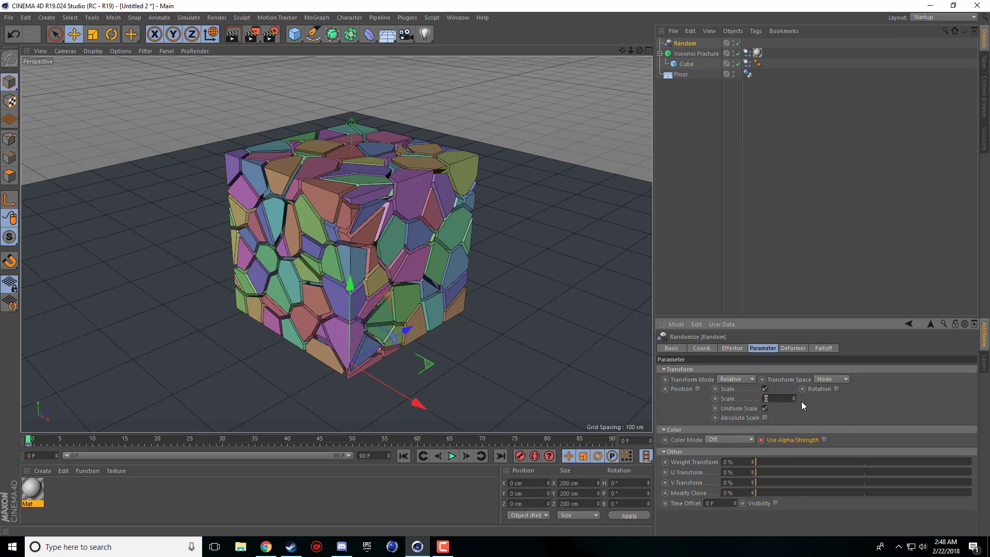
key("BackSpace")
type("-0.5")
key("Return")
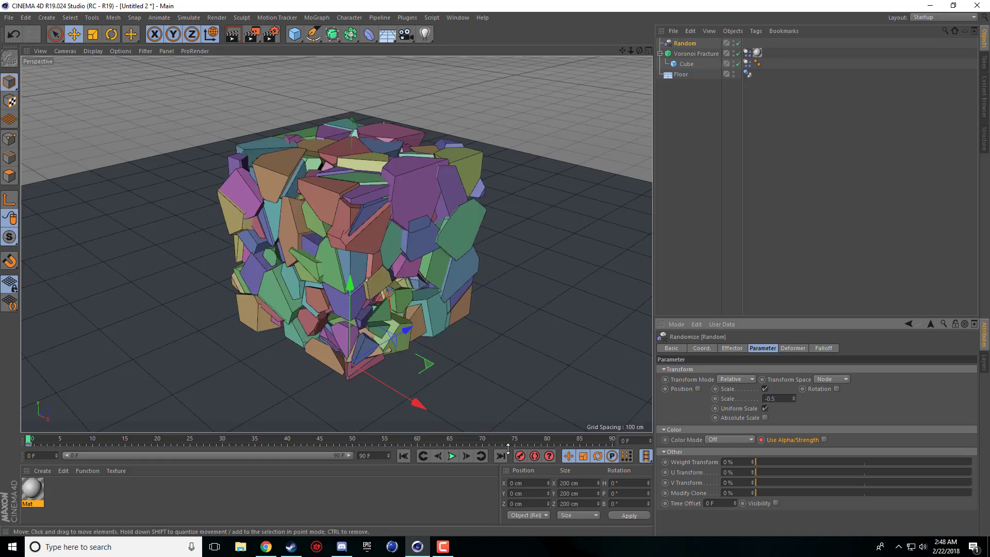
- Preview the shatter, then set the random Scale to 0 and rewind to frame 0
left_click(452, 456)
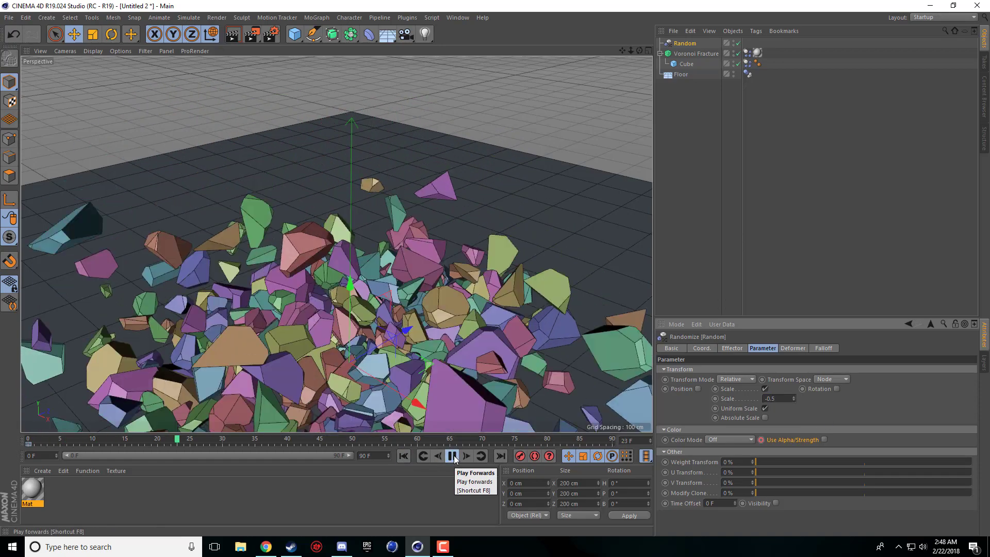
left_click(453, 456)
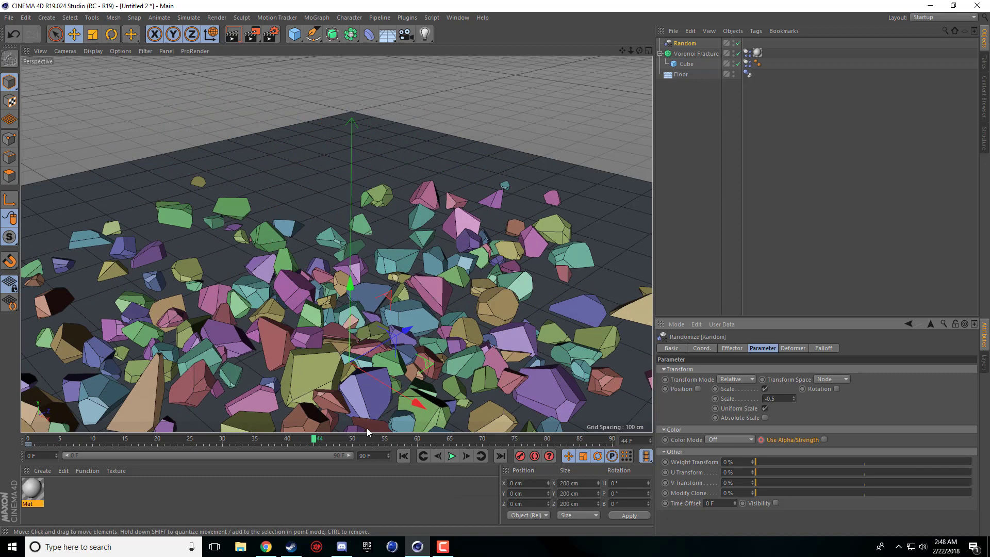
double_click(778, 400)
type("0")
key("Return")
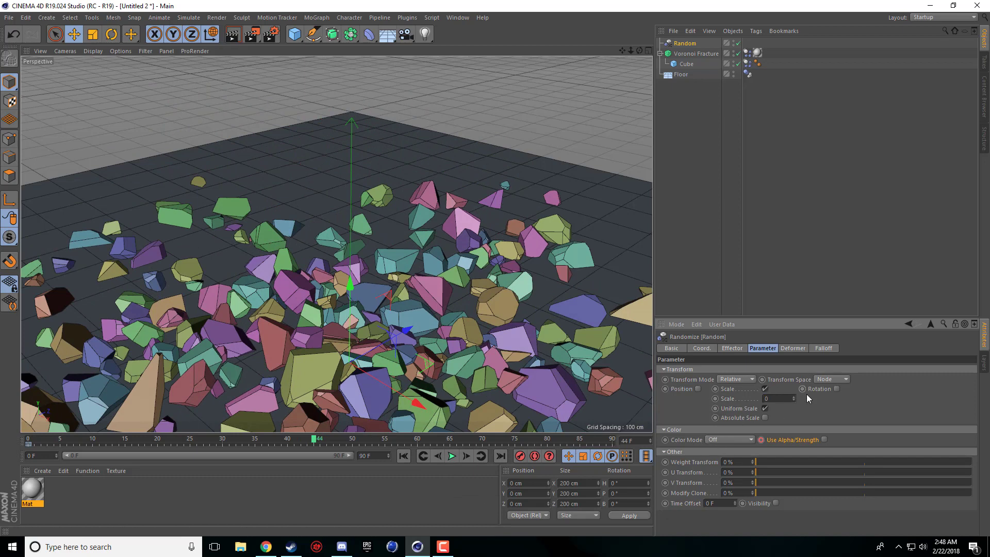
left_click(403, 455)
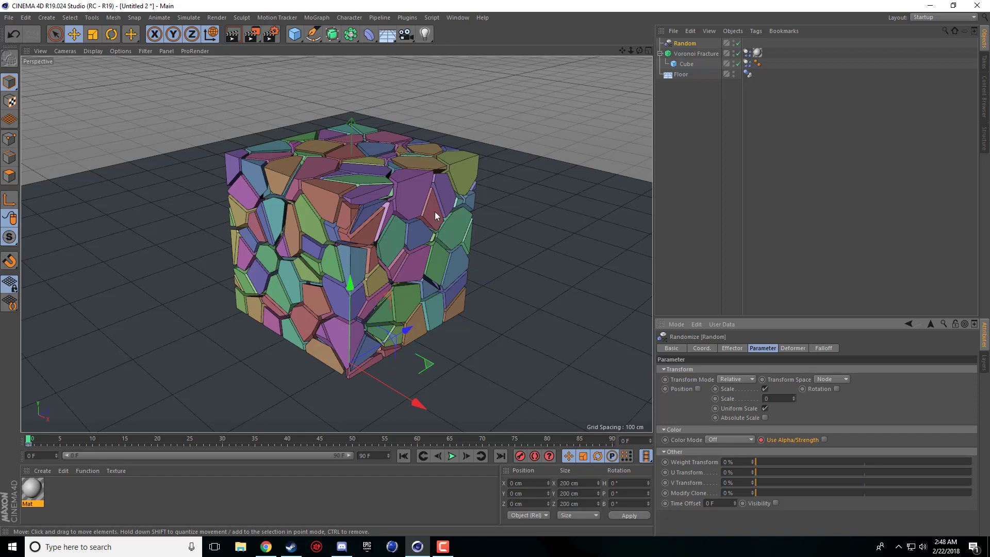
- Move the Cube out of the Voronoi Fracture and add a MoGraph Fracture object
left_click(703, 54)
left_click_drag(688, 62, 689, 93)
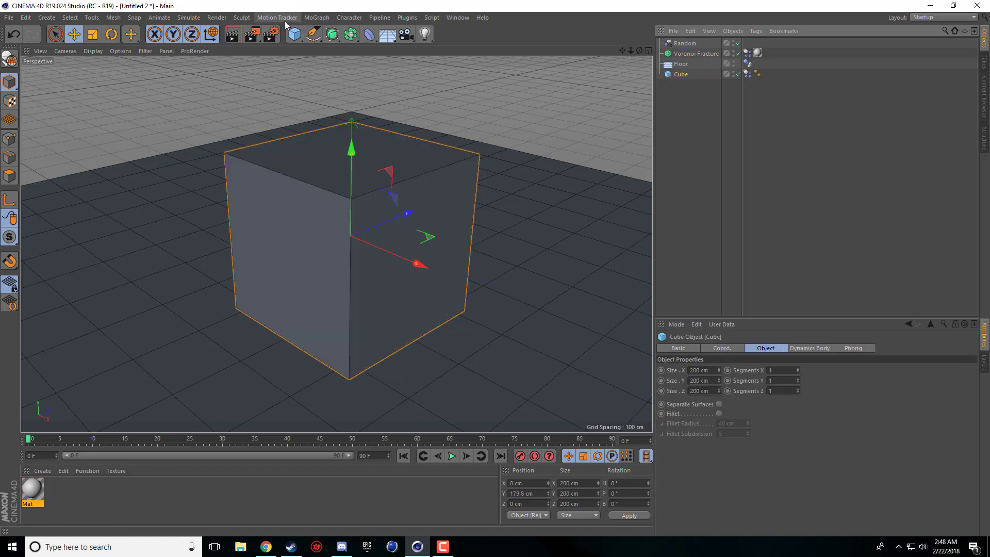
left_click(316, 18)
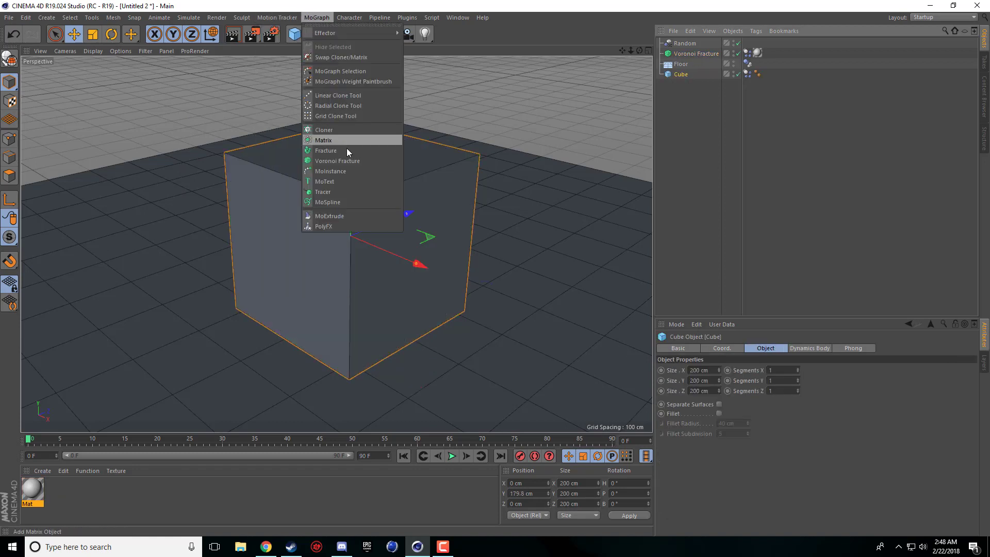
left_click(330, 151)
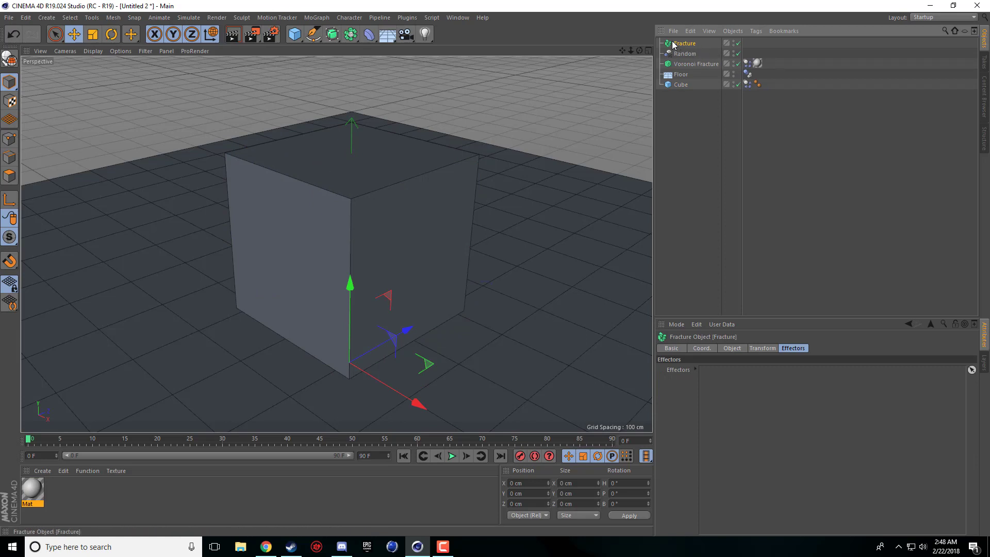
left_click(731, 348)
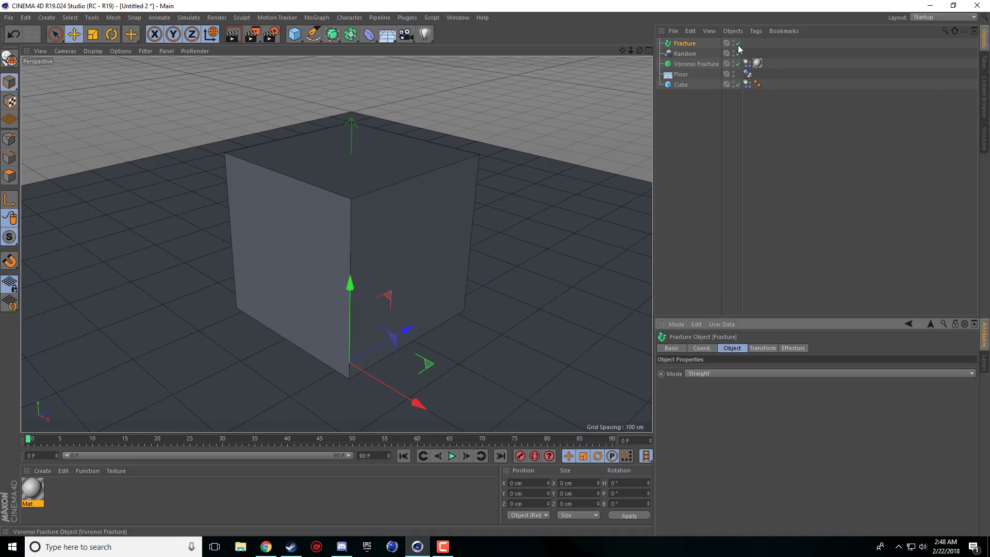
- Delete the Random effector and nest the Fracture object under the Cube
left_click(680, 56)
key("Delete")
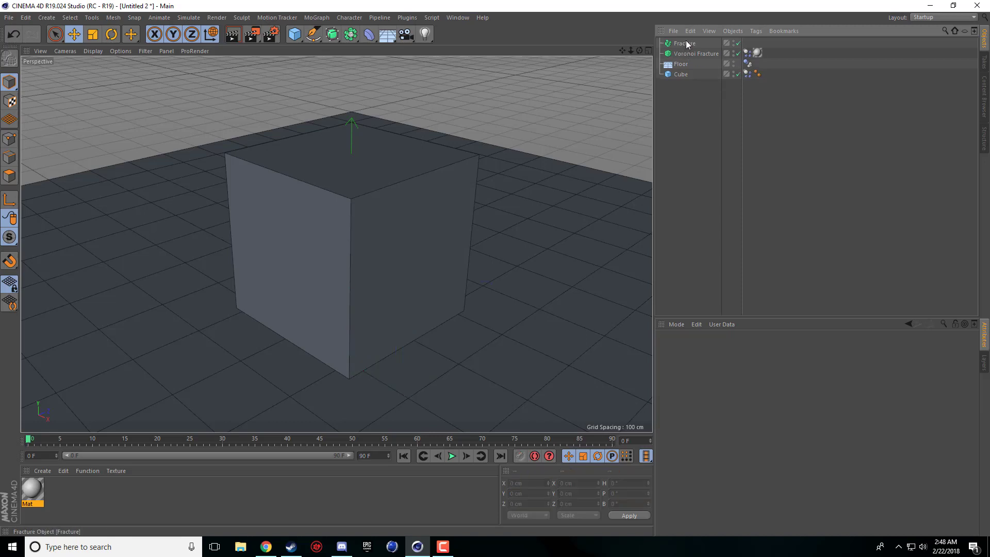
left_click_drag(686, 42, 678, 77)
left_click(678, 65)
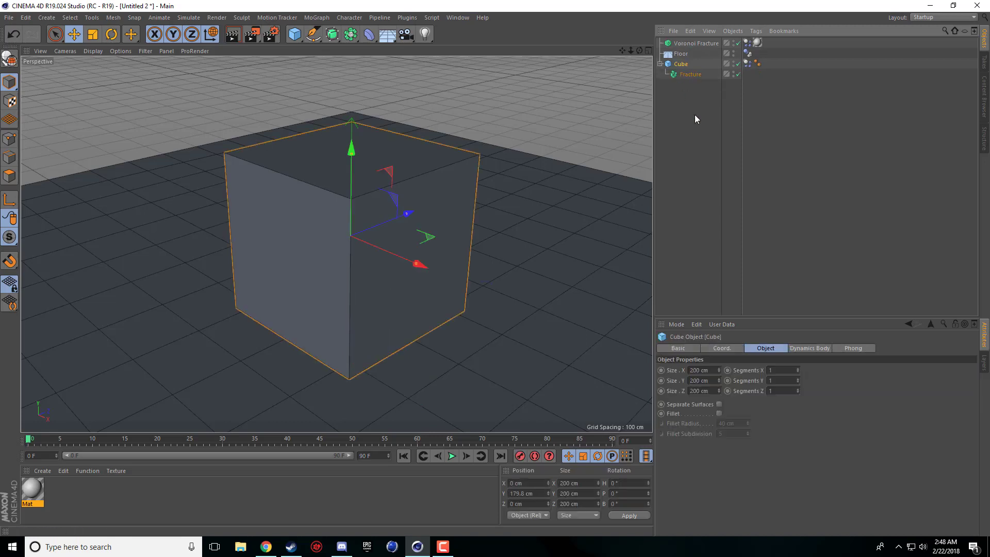
left_click(690, 75)
- Set the Fracture object's mode to Explode Segments
left_click(754, 349)
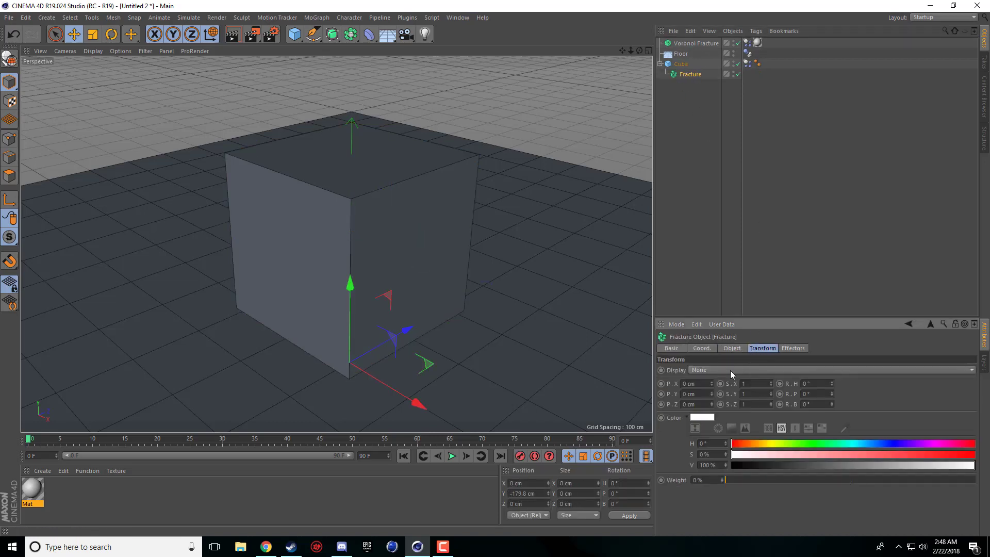
left_click(795, 349)
left_click(731, 348)
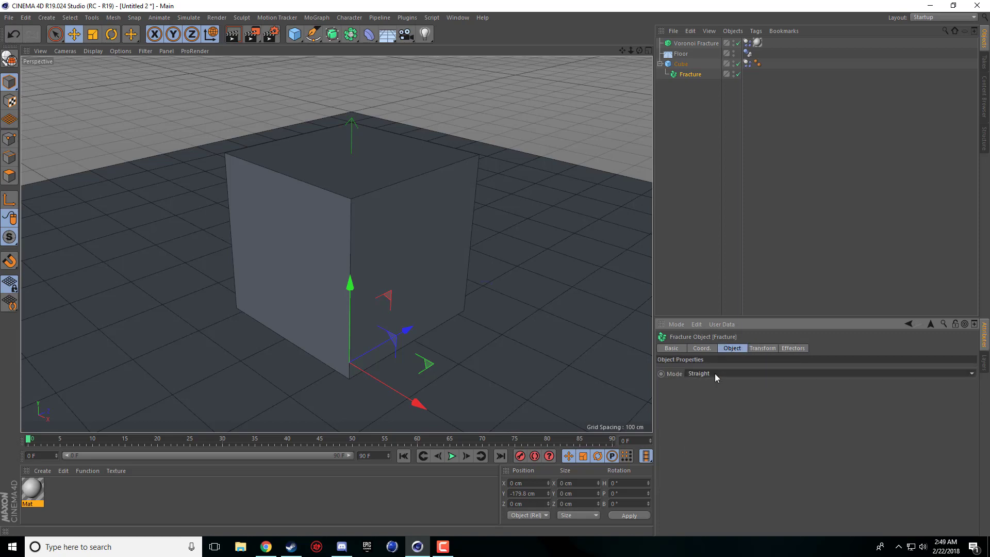
left_click(714, 374)
left_click(716, 394)
- Make the Cube a child of Fracture and thin it to a slab, X scale 0.13
left_click(701, 348)
left_click(731, 348)
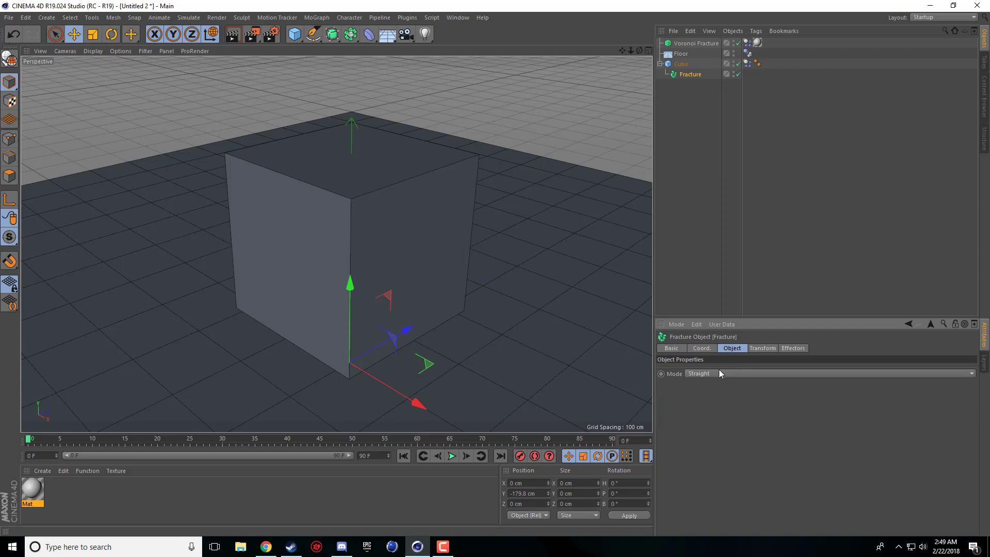
left_click(761, 348)
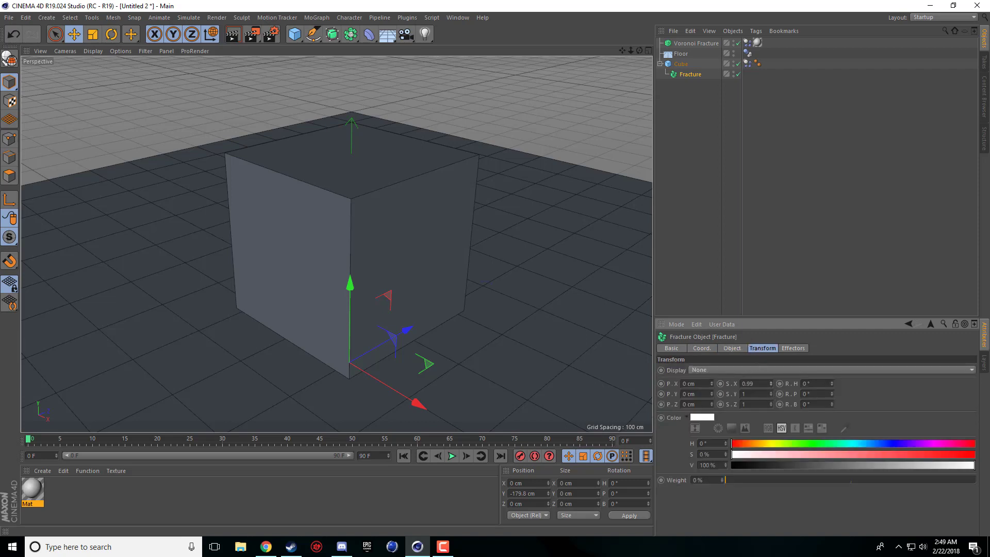
left_click_drag(771, 384, 712, 384)
left_click_drag(691, 75, 682, 75)
left_click(686, 184)
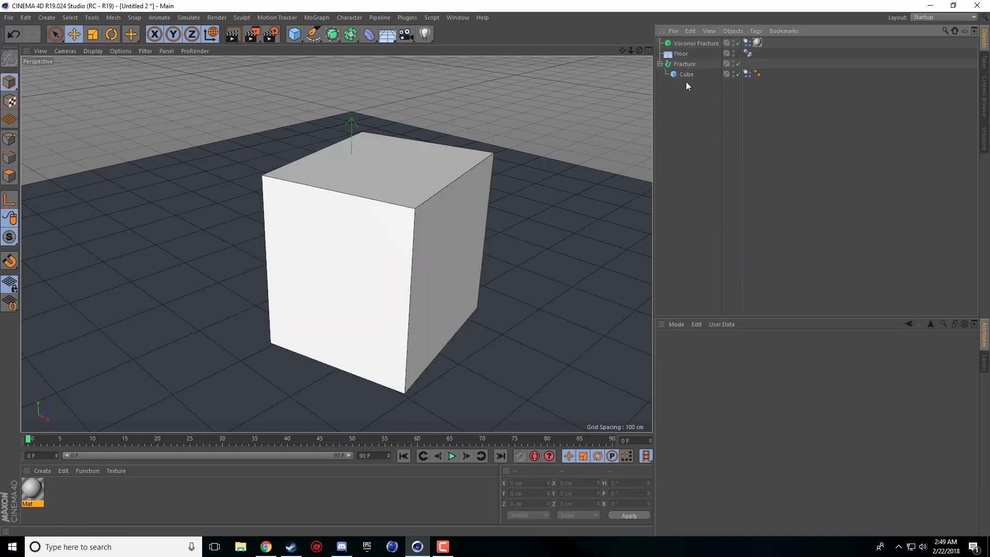
left_click(686, 74)
left_click(685, 65)
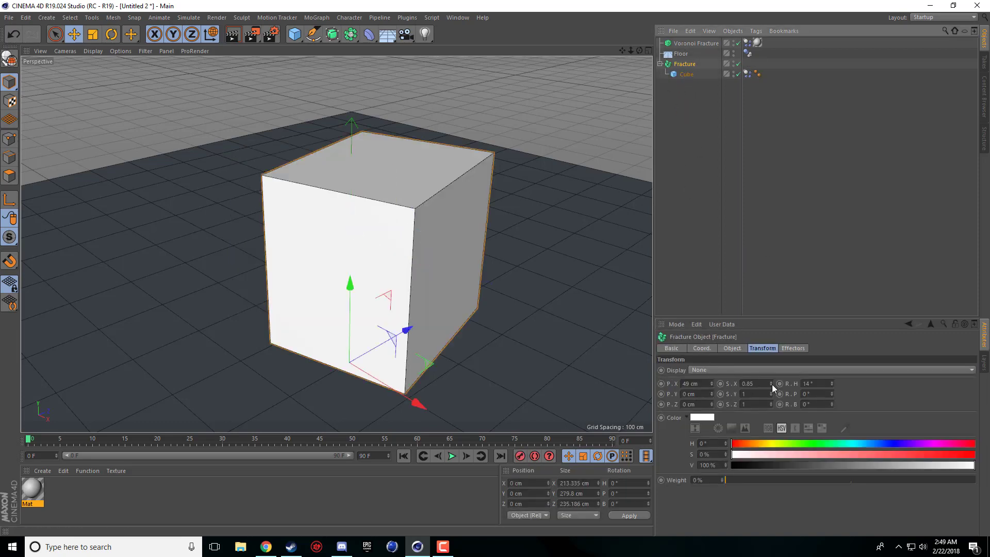
left_click_drag(772, 384, 735, 351)
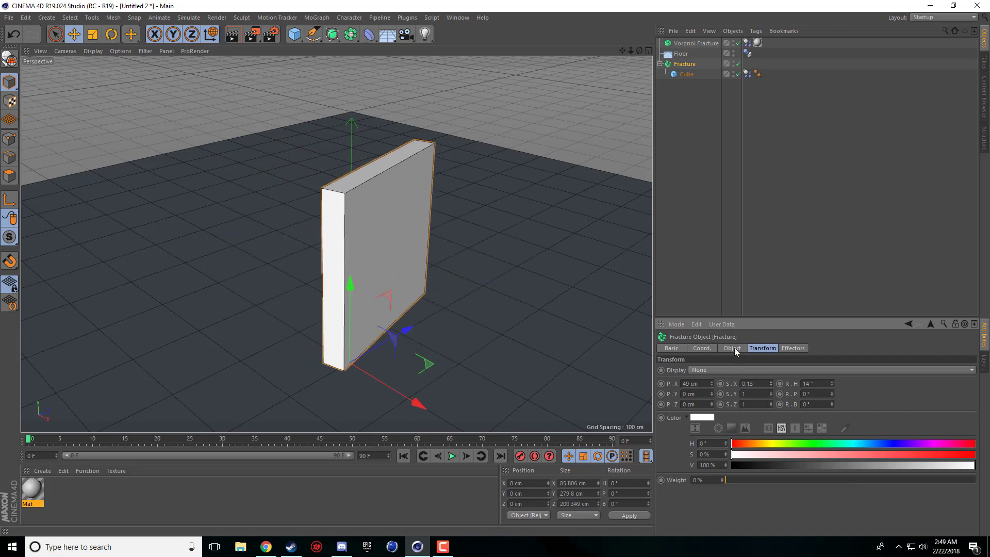
- Switch mode to Explode Segments & Connect, tilt the slab to 69° pitch and lift it 42 cm
left_click(732, 348)
left_click(713, 372)
left_click(711, 391)
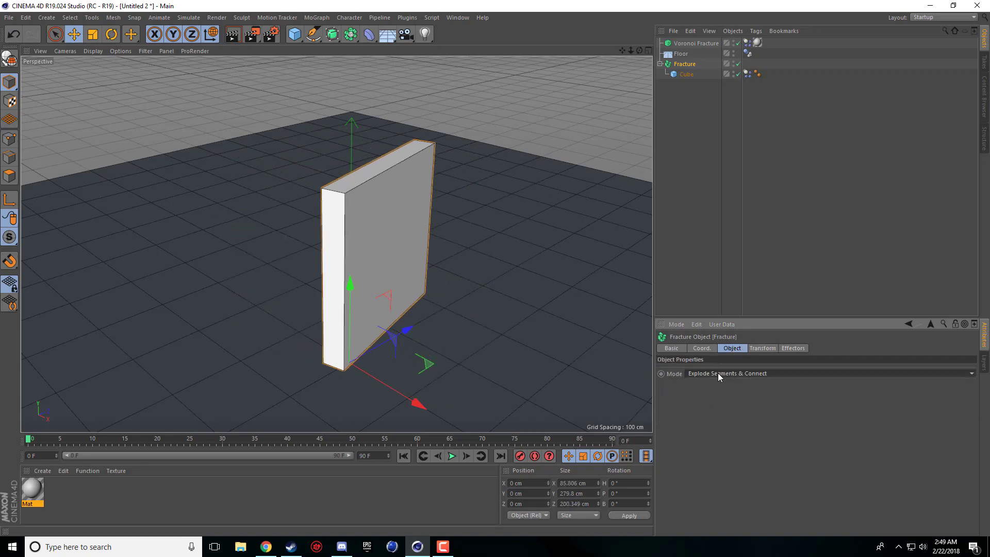
left_click(762, 348)
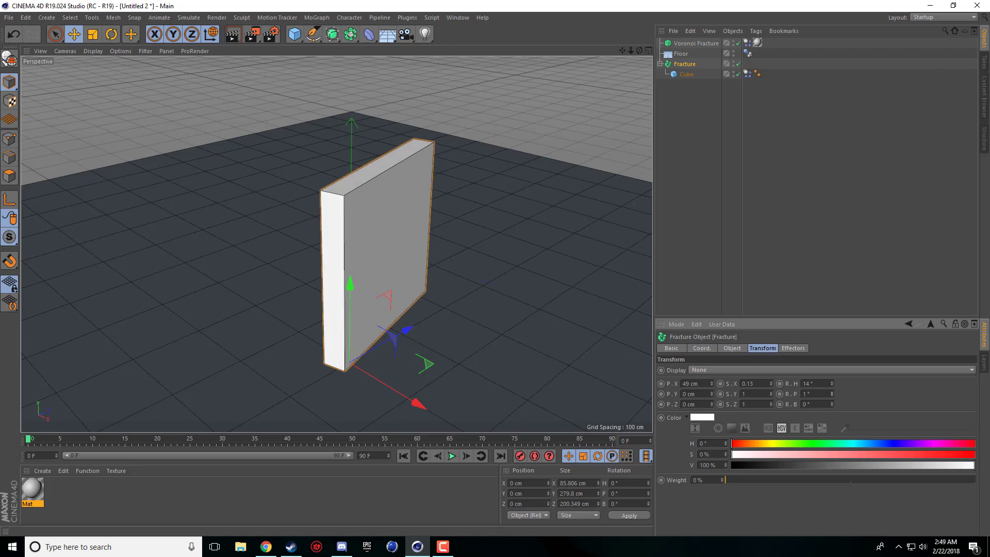
left_click_drag(831, 394, 832, 360)
left_click_drag(712, 394, 712, 373)
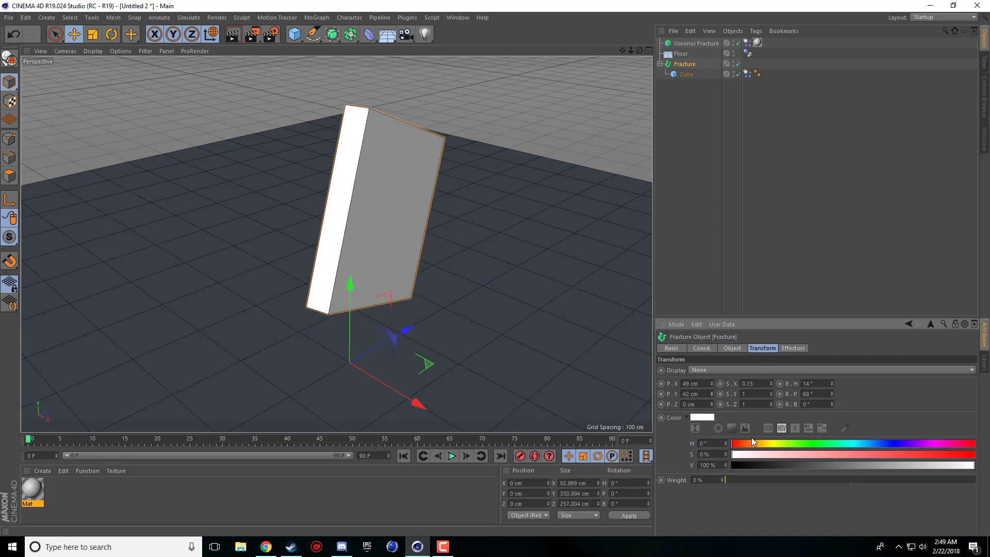
left_click(793, 348)
- Make the Cube editable and stretch the Fracture to Y scale 1.07
left_click(686, 74)
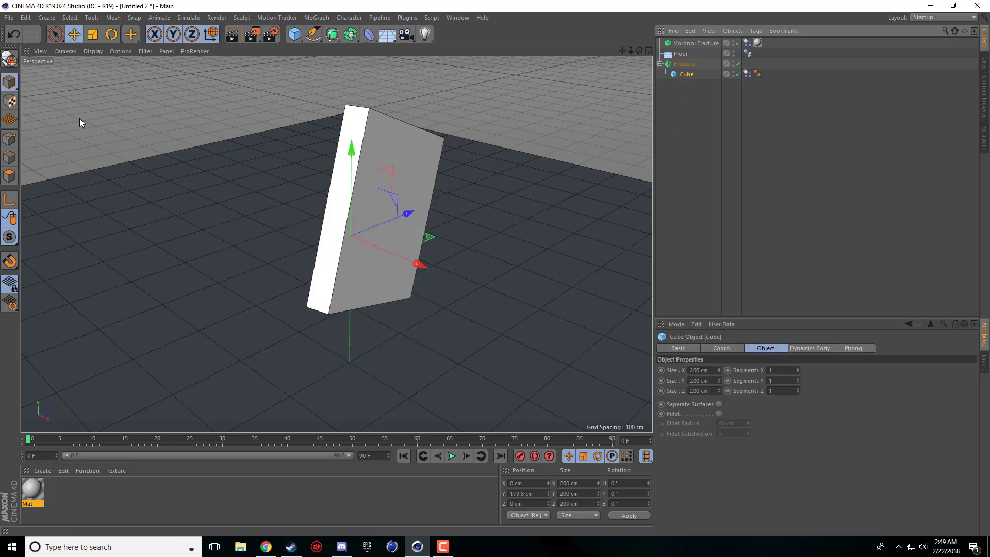
left_click(9, 58)
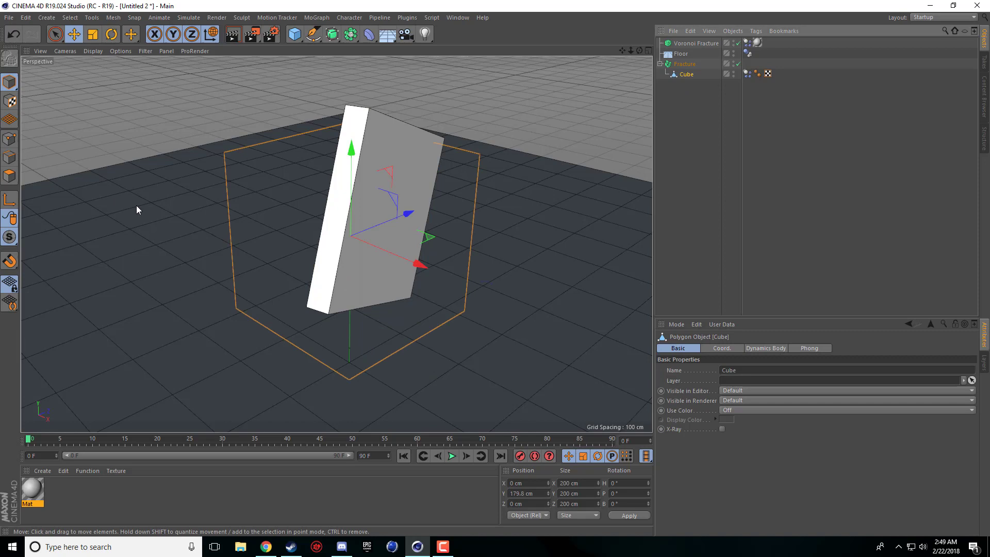
left_click(687, 64)
left_click(730, 349)
left_click(763, 349)
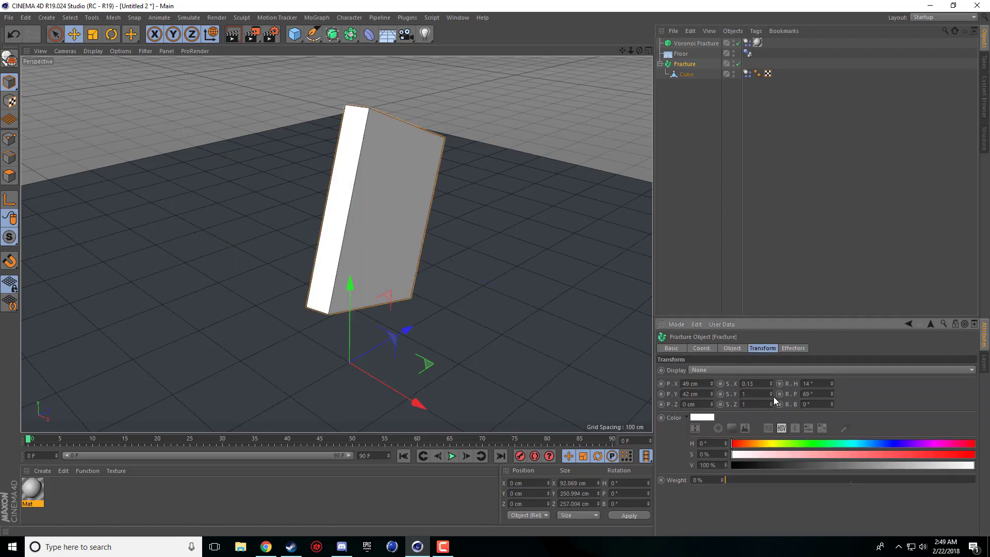
left_click_drag(771, 395, 740, 130)
- Reapply Explode Segments & Connect, then delete the Fracture object and its Cube
left_click(732, 348)
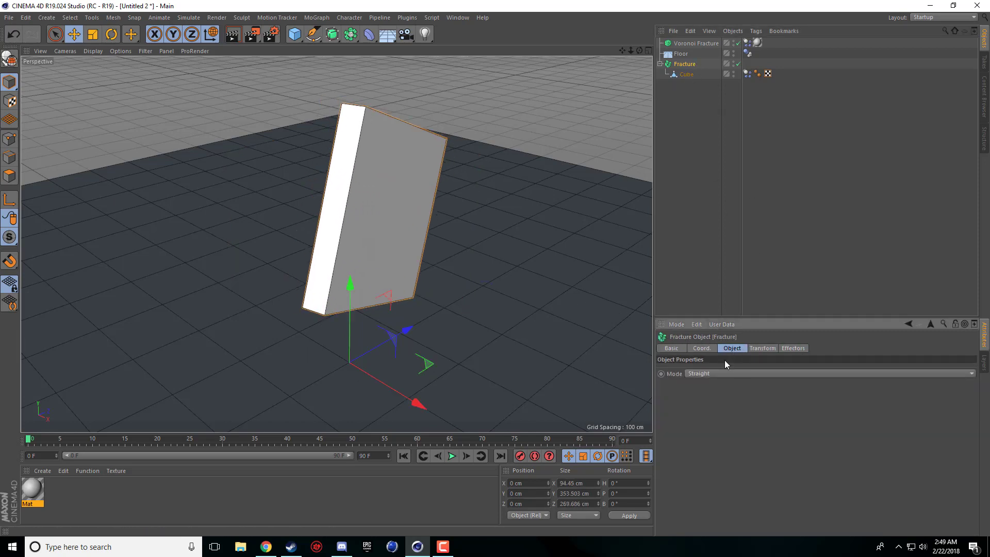
left_click(719, 373)
left_click(712, 400)
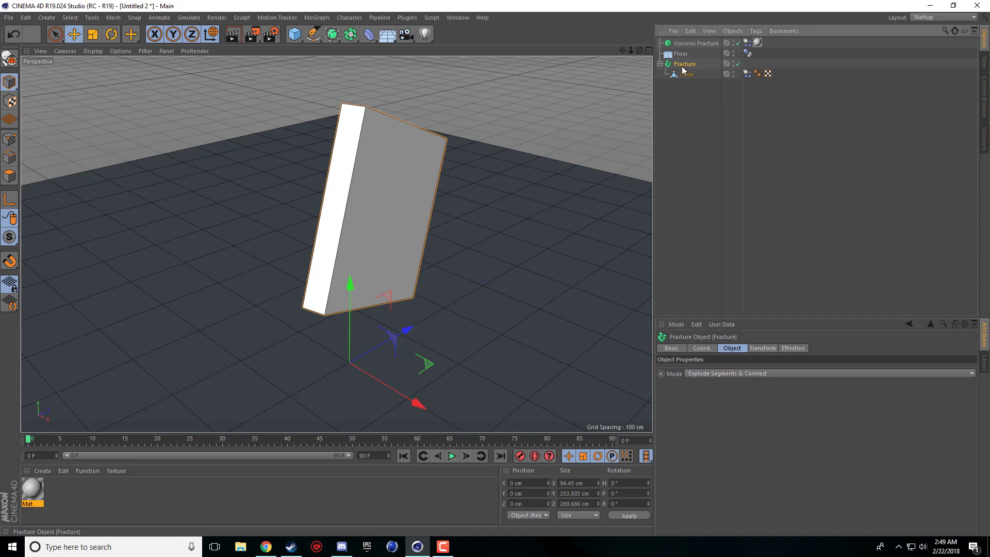
key("Delete")
- Add a Platonic solid and nest it inside the Voronoi Fracture, above the Floor
left_click(306, 18)
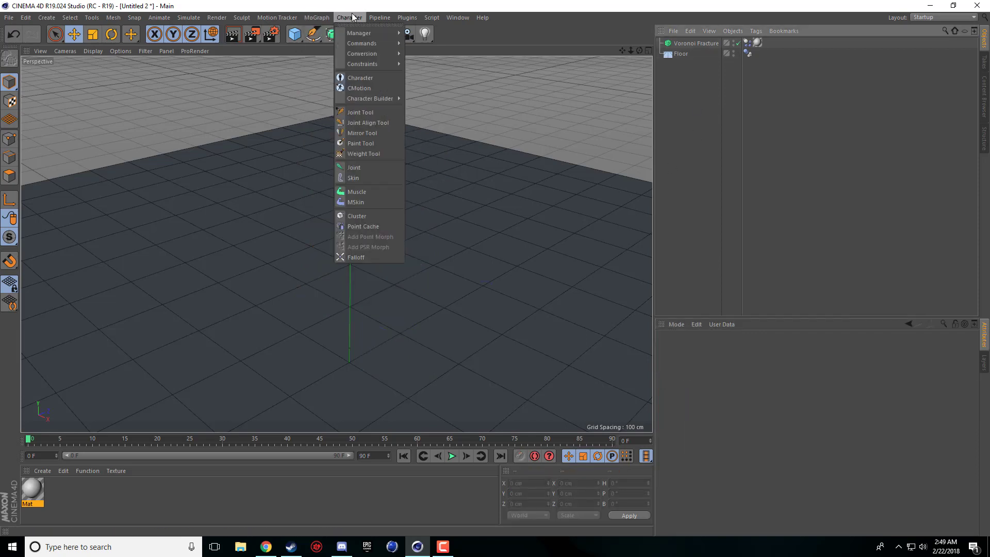
left_click(306, 17)
left_click(307, 17)
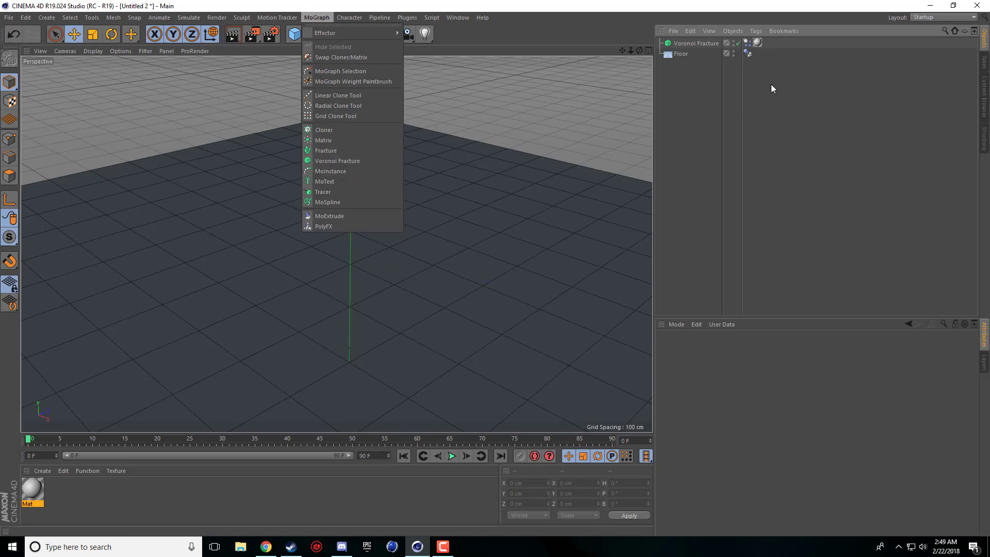
left_click(702, 45)
left_click(699, 43)
left_click(345, 65)
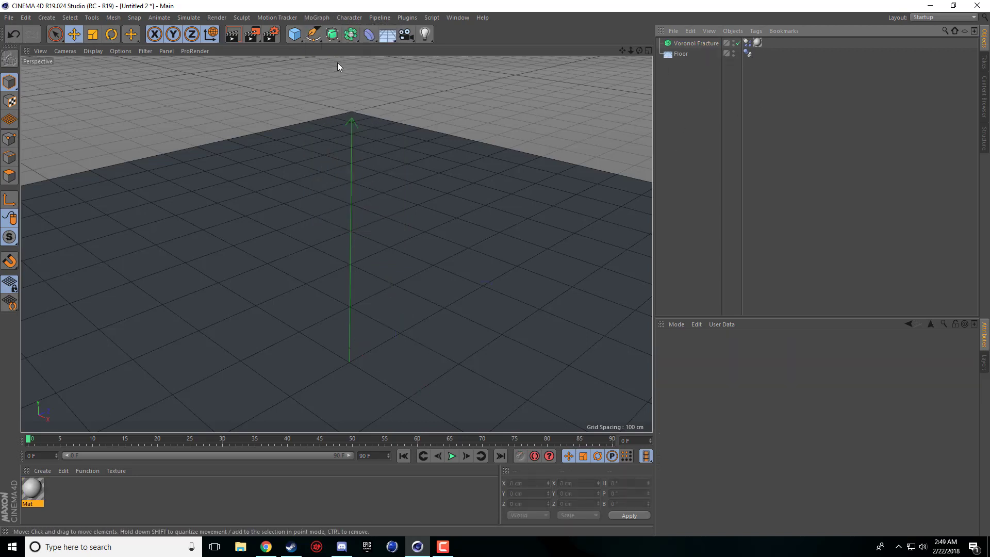
left_click(298, 38)
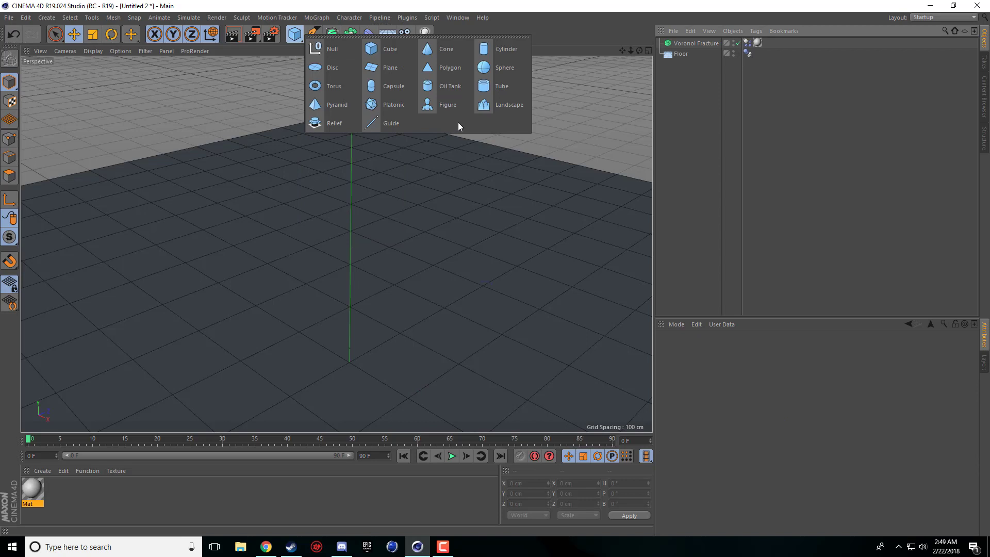
left_click(387, 104)
left_click_drag(684, 55, 685, 44)
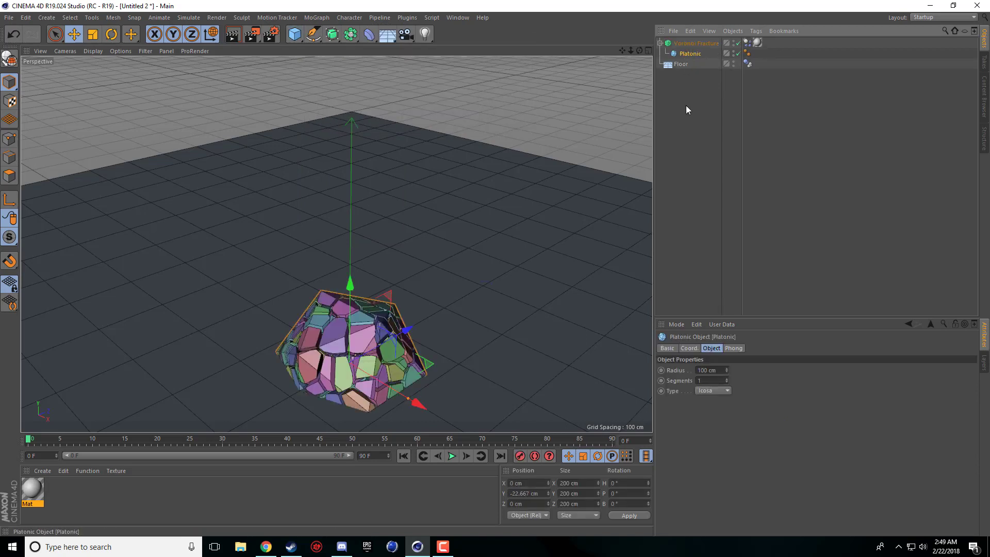
- Raise the fractured Platonic high above the floor
left_click(685, 105)
left_click(677, 44)
left_click_drag(355, 277, 394, 168)
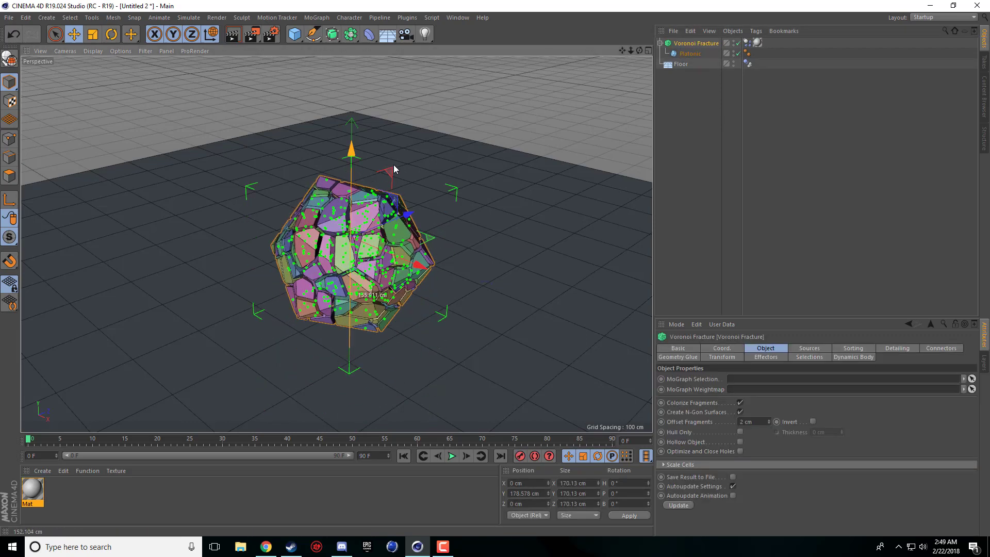
left_click(484, 211)
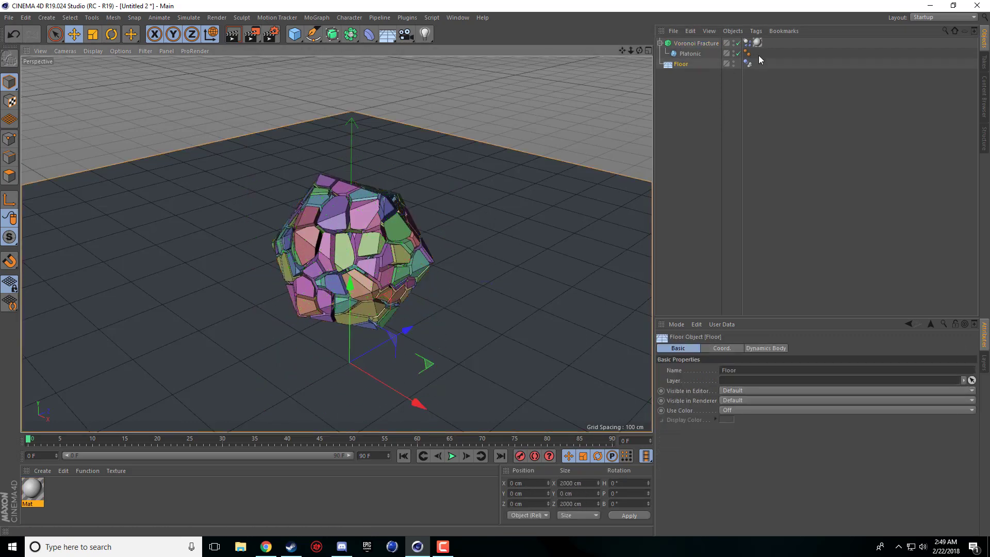
left_click(674, 32)
left_click(605, 289)
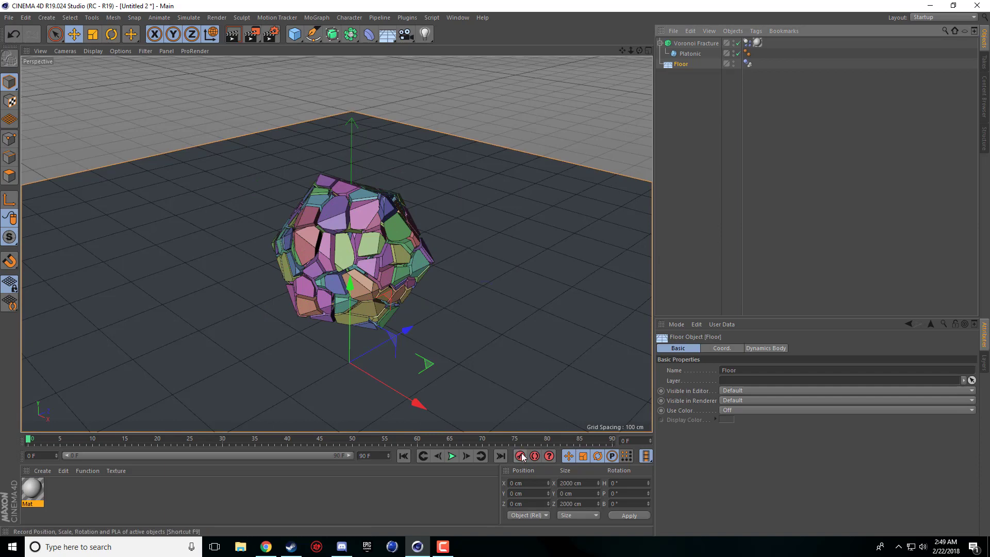
- Play the simulation to frame 24 and render a preview of the shards on the floor
left_click(452, 456)
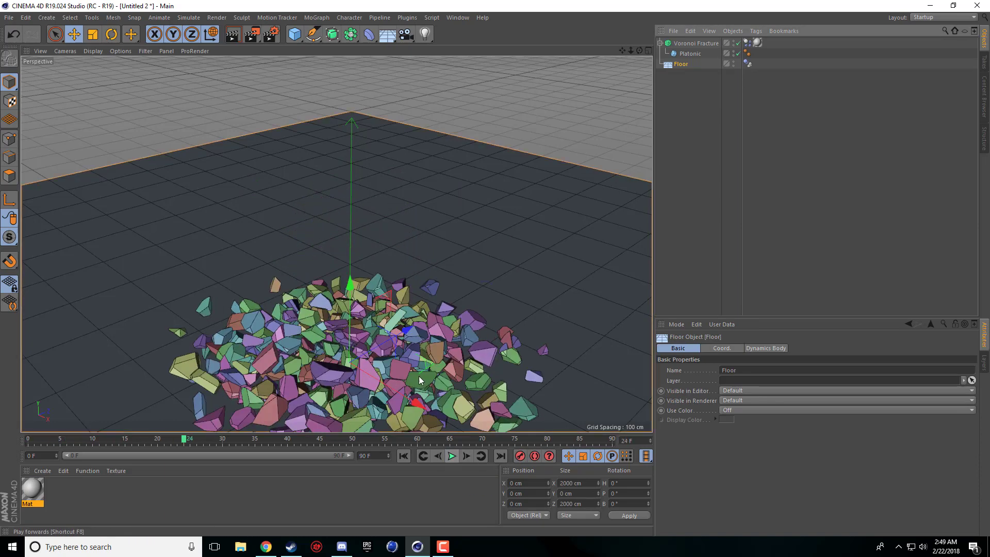
left_click(453, 456)
left_click_drag(624, 48, 528, 50)
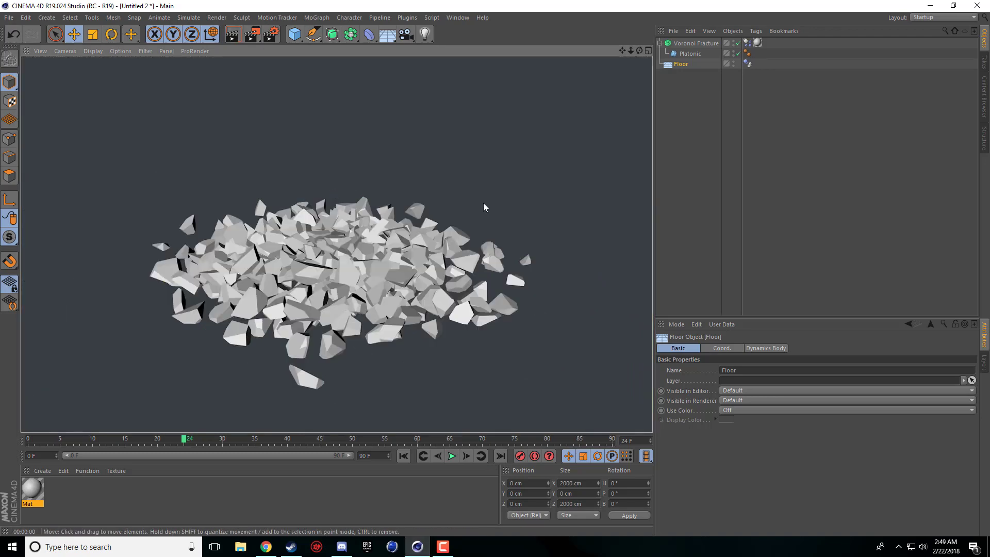
left_click(757, 43)
key("Delete")
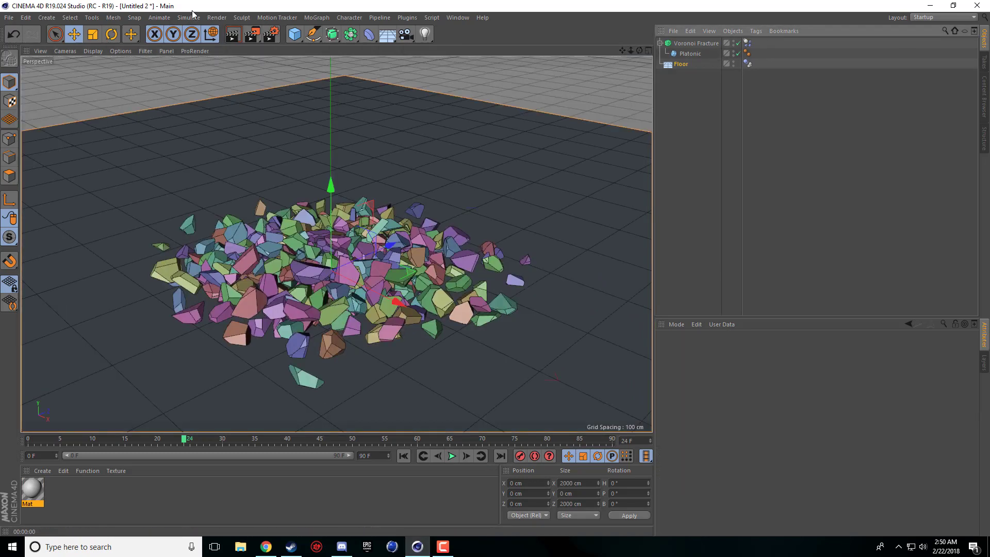
left_click(232, 33)
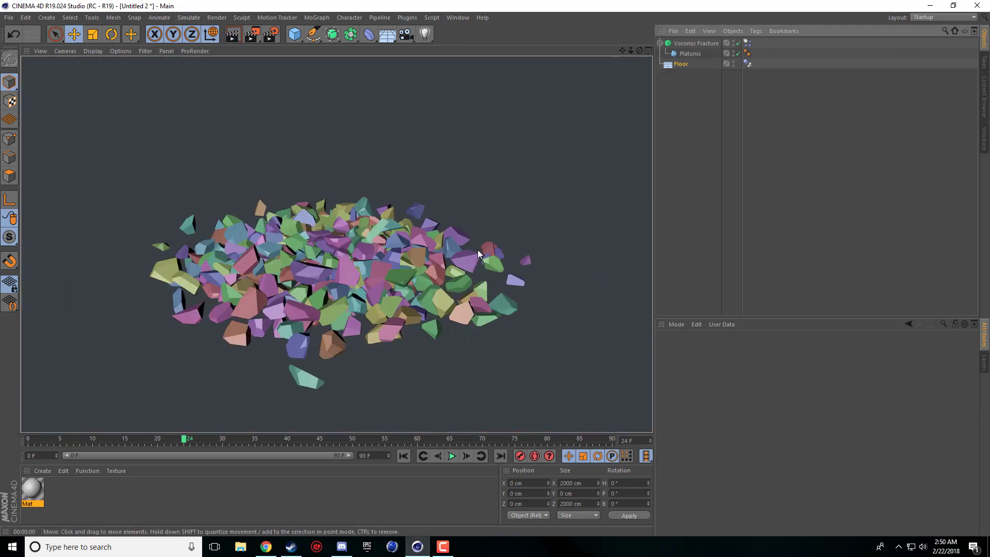
left_click(704, 225)
- Select the Voronoi Fracture to display its settings with the shards still on the floor
left_click(689, 43)
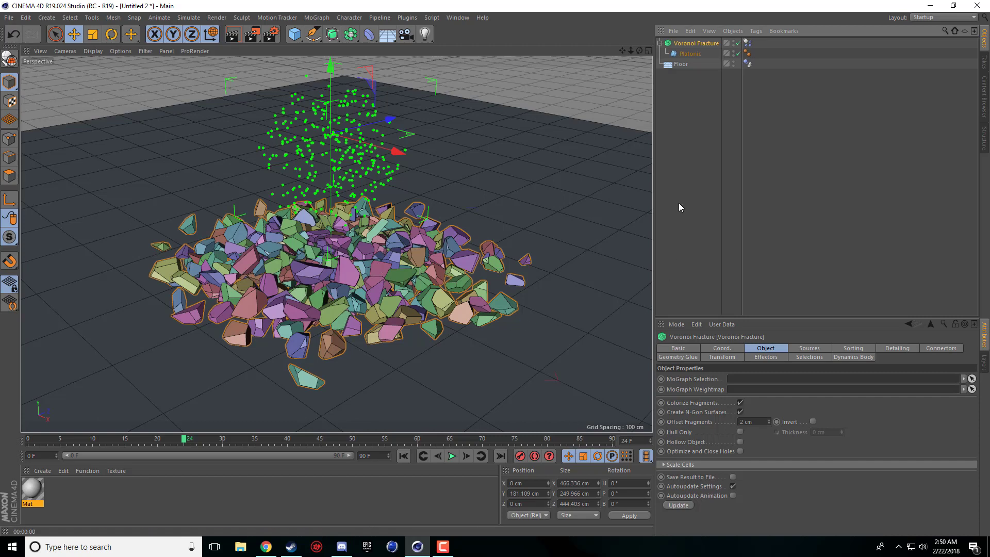
- Rewind to frame 0, make the Voronoi Fracture editable with C, and expand its parts
left_click(709, 225)
left_click(403, 456)
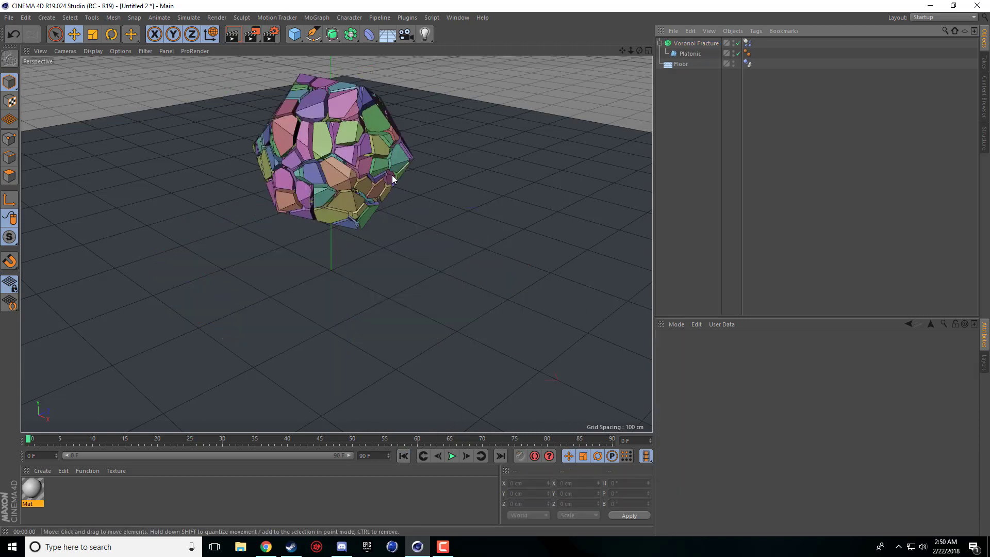
left_click(354, 135)
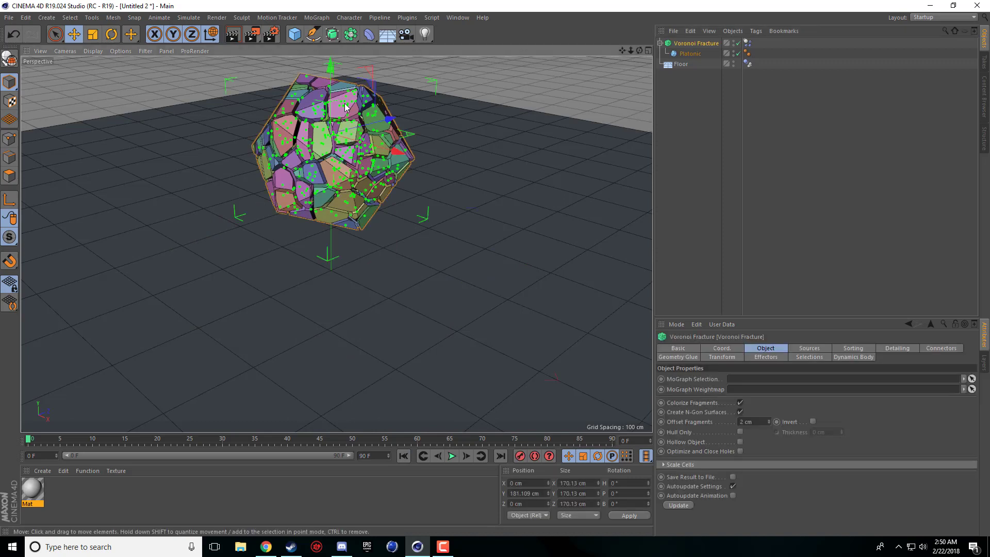
key("c")
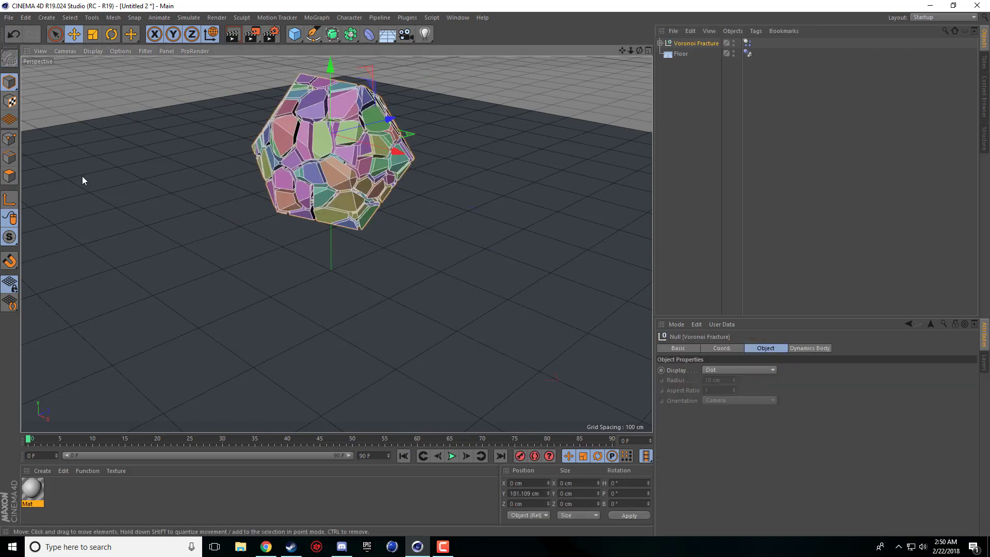
left_click(9, 176)
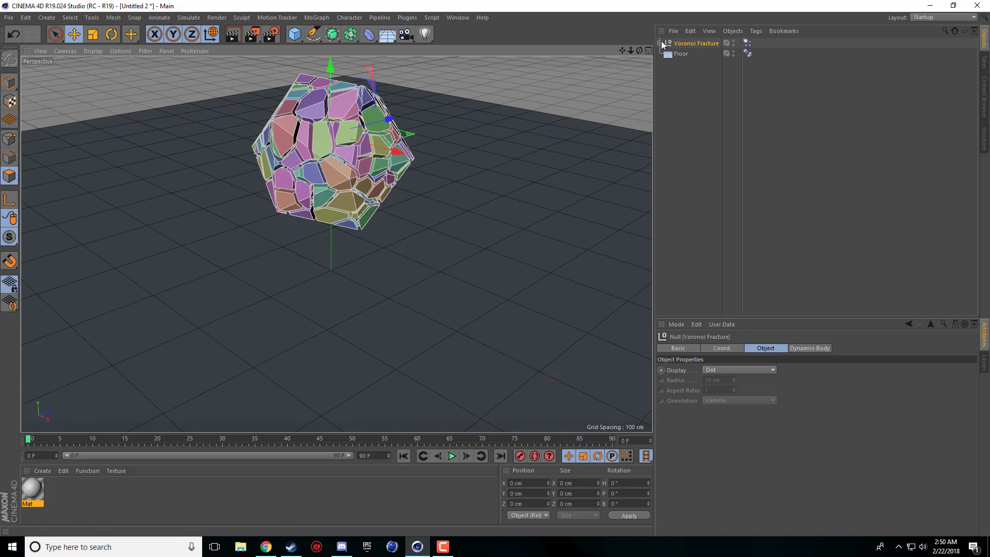
left_click(660, 43)
- Inspect individual Platonic_fracturepart objects such as parts 18, 81 and 156
left_click(675, 54)
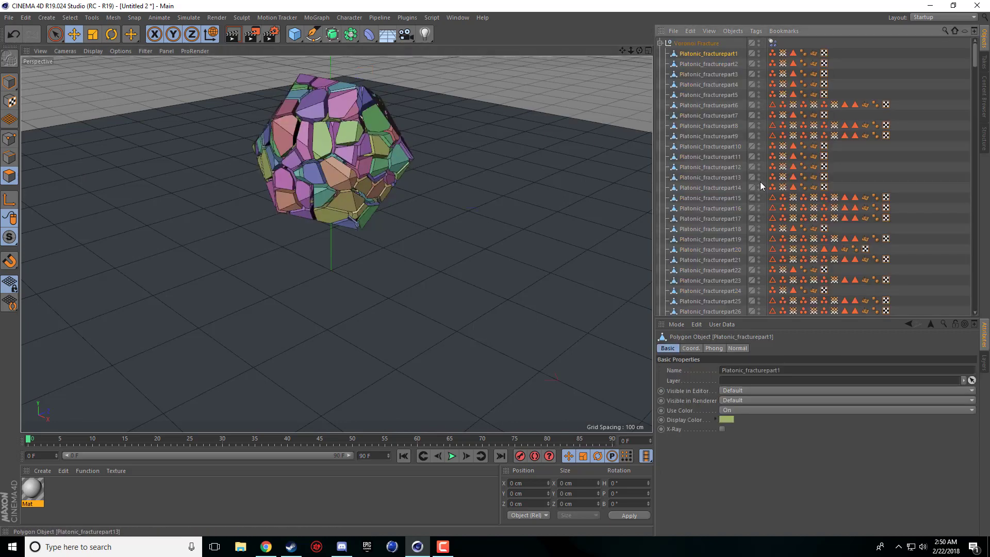
left_click(710, 229)
left_click_drag(504, 213, 711, 209, "alt")
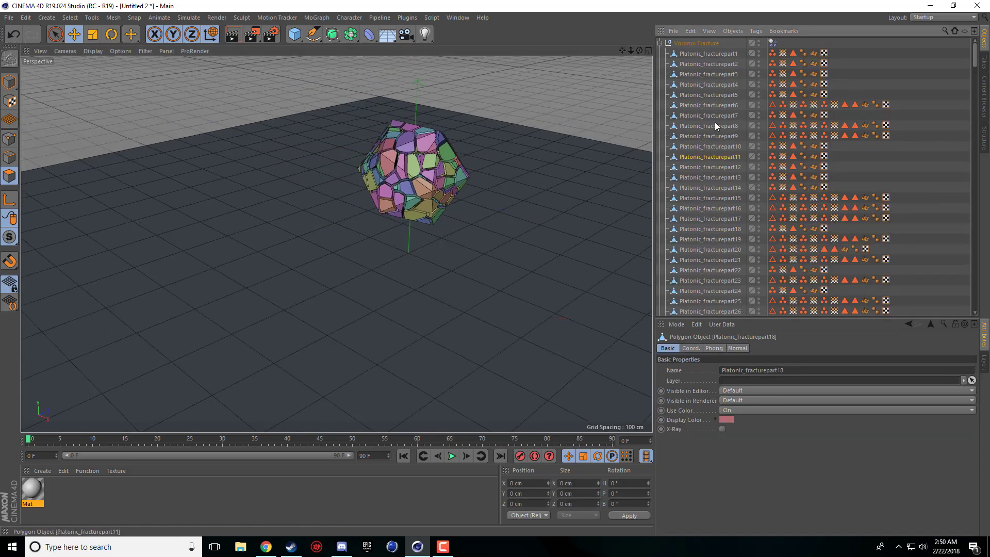
scroll(721, 181, "down", 10)
left_click(710, 198)
scroll(707, 212, "down", 9)
left_click(703, 232)
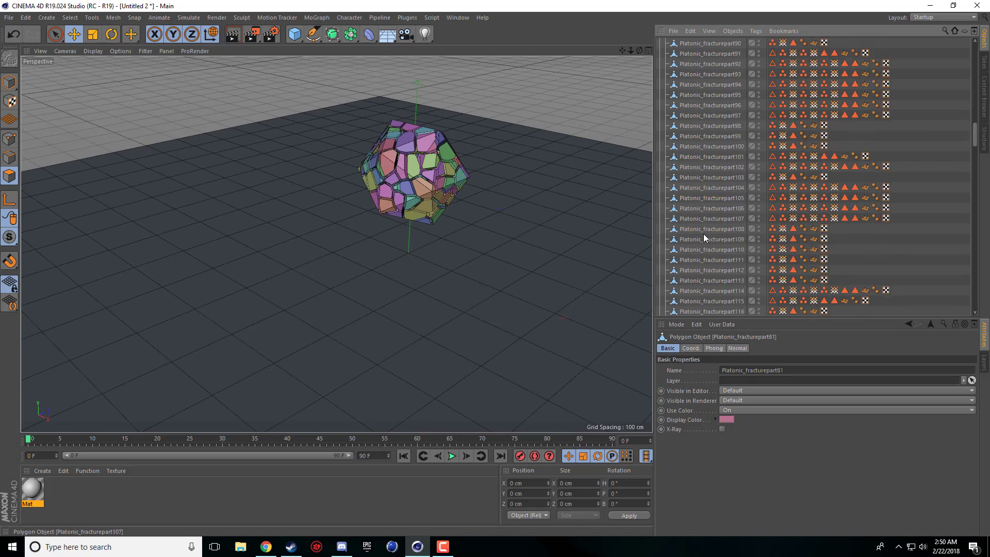
scroll(705, 231, "down", 13)
left_click(706, 229)
left_click(704, 259)
left_click(702, 290)
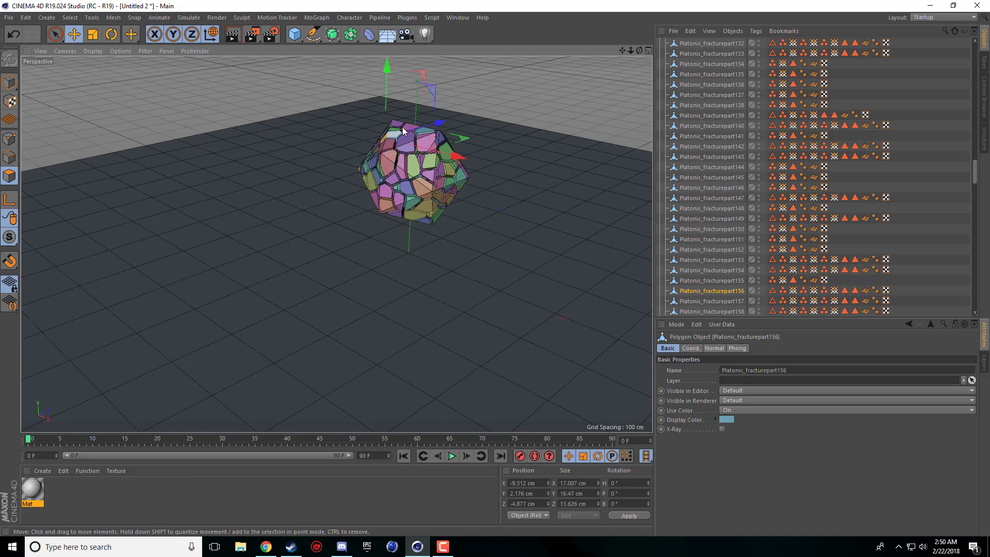
scroll(434, 187, "up", 6)
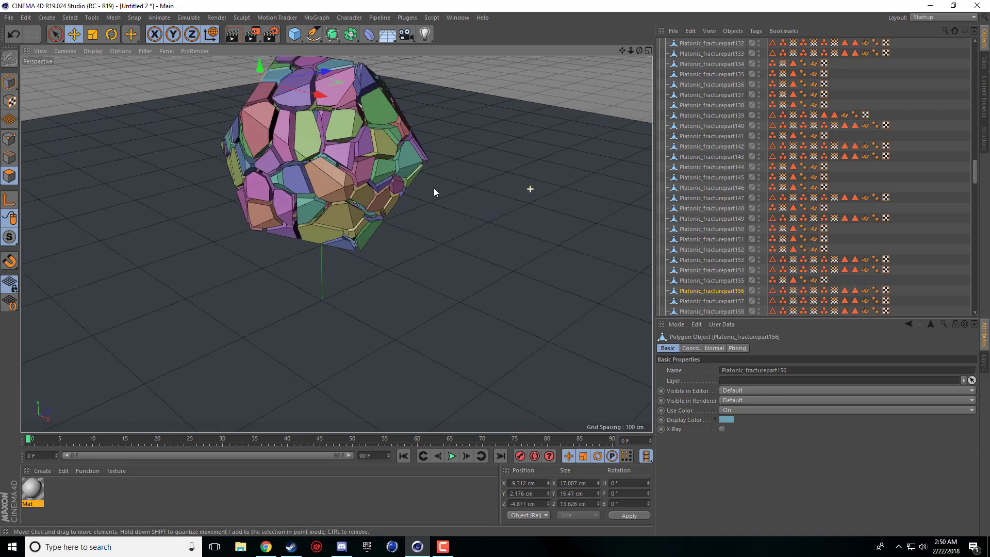
middle_click_drag(269, 169, 394, 293, "alt")
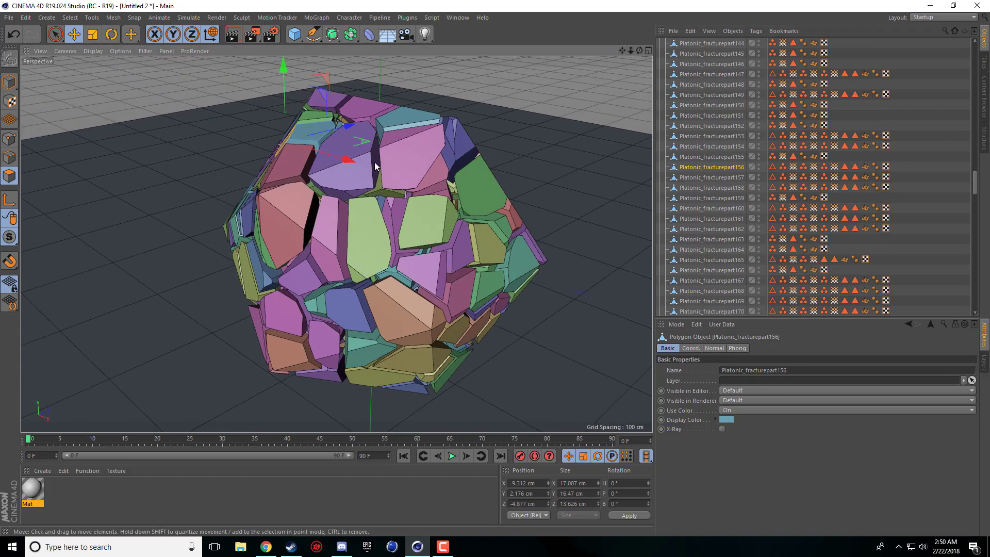
scroll(352, 314, "down", 3)
scroll(697, 107, "up", 15)
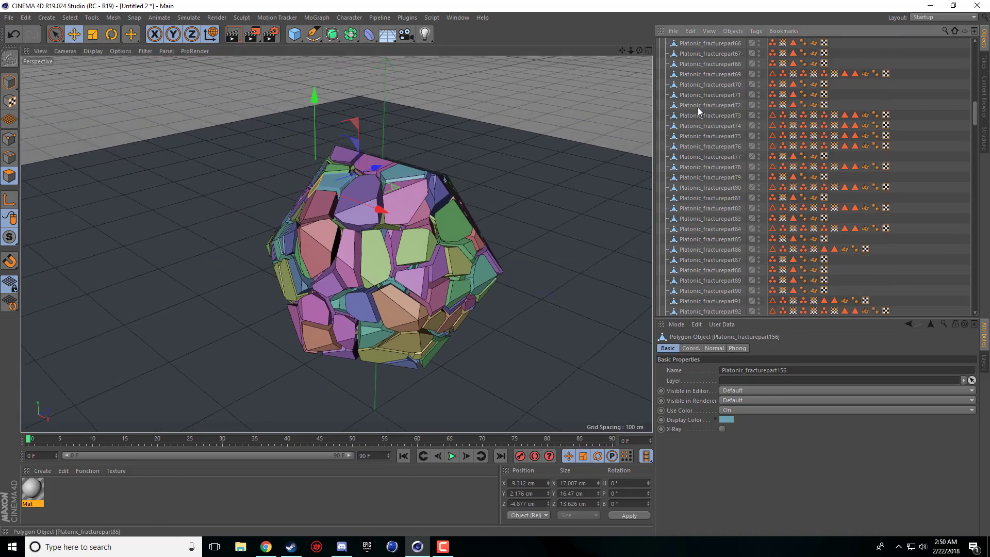
left_click(660, 43)
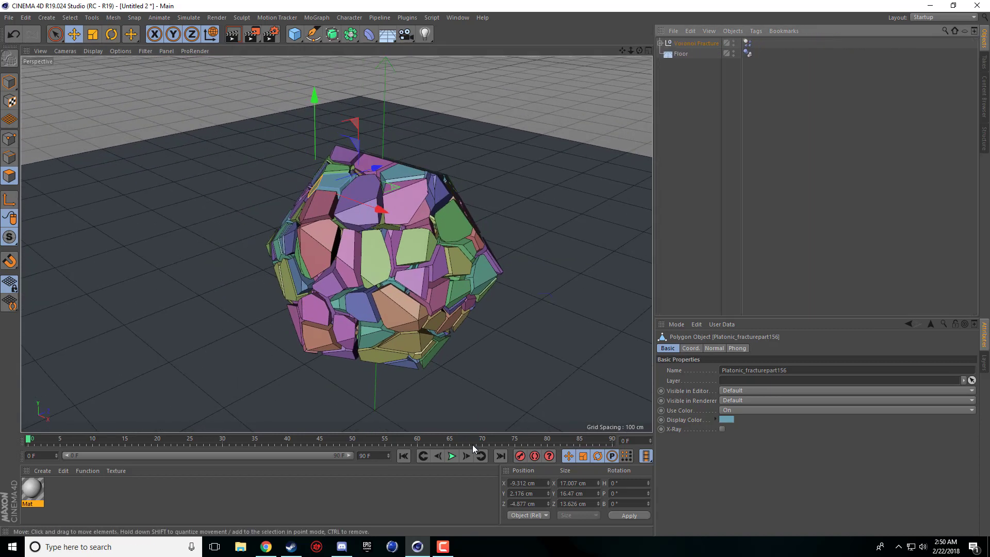
left_click(451, 456)
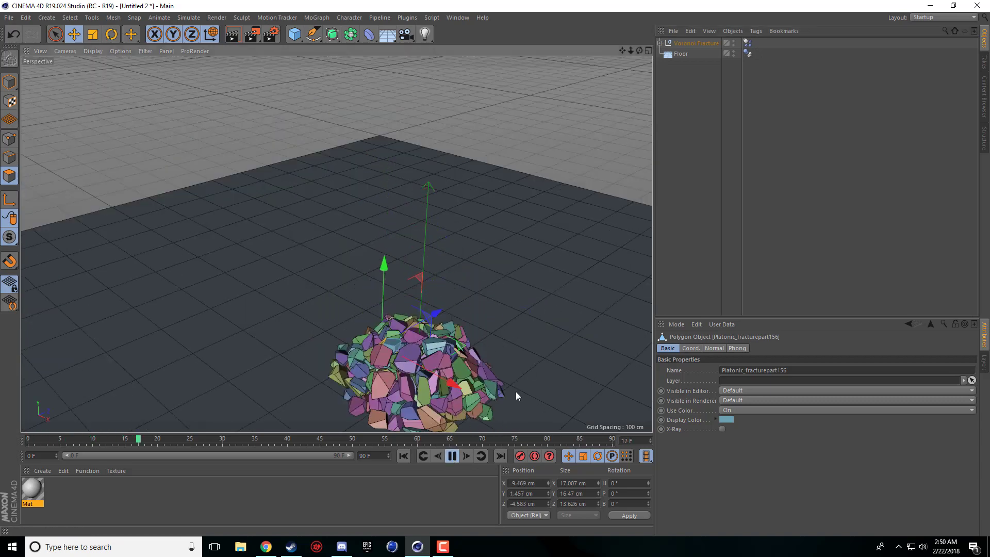
left_click(403, 455)
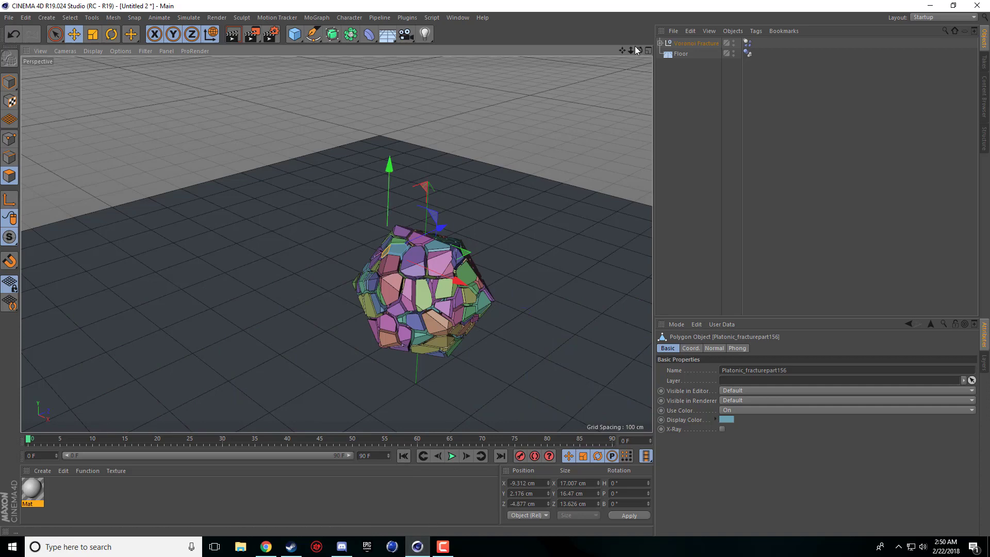
left_click_drag(622, 50, 571, 2)
left_click(703, 90)
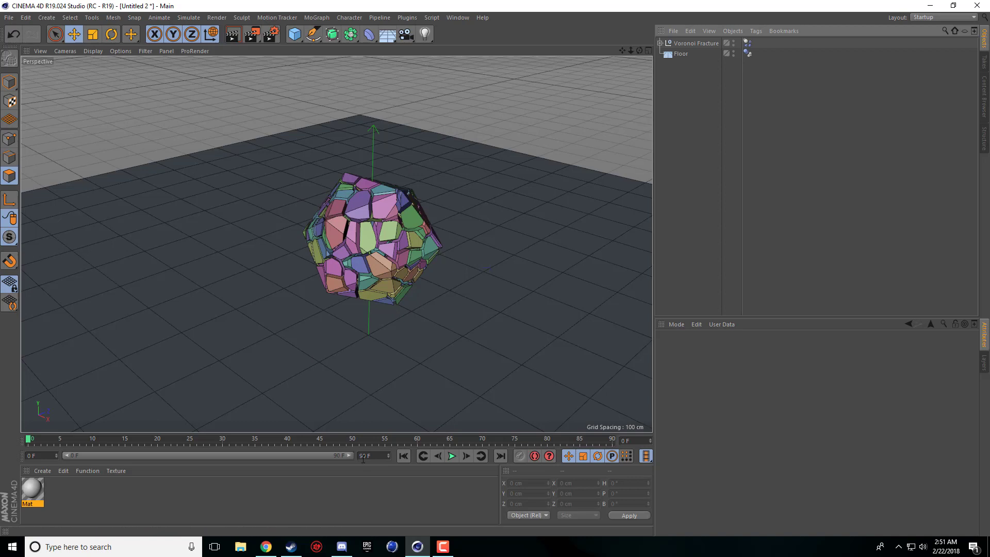
left_click(442, 547)
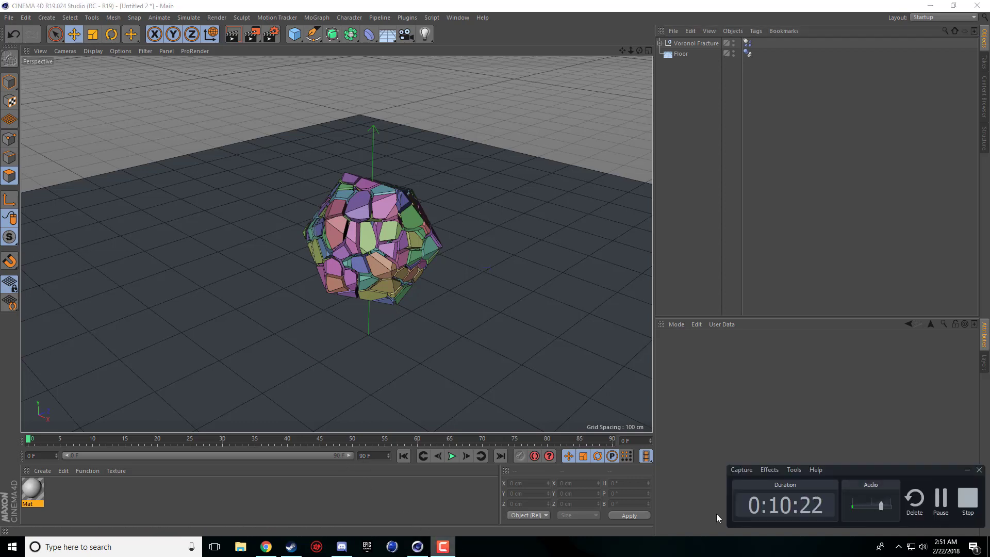